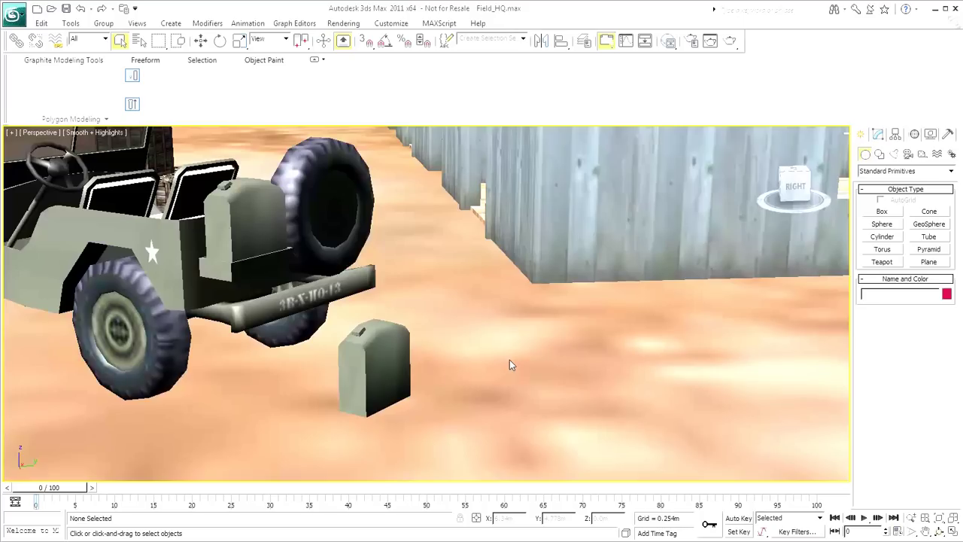
# Step: Drag out a new box beside the jerrycan
pyautogui.click(882, 211)
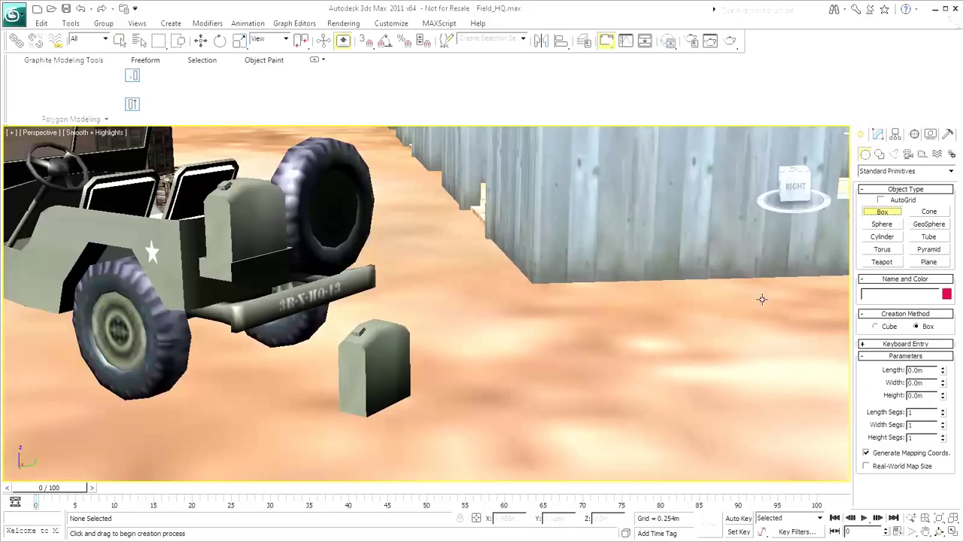
pyautogui.moveTo(520, 355); pyautogui.dragTo(634, 369)
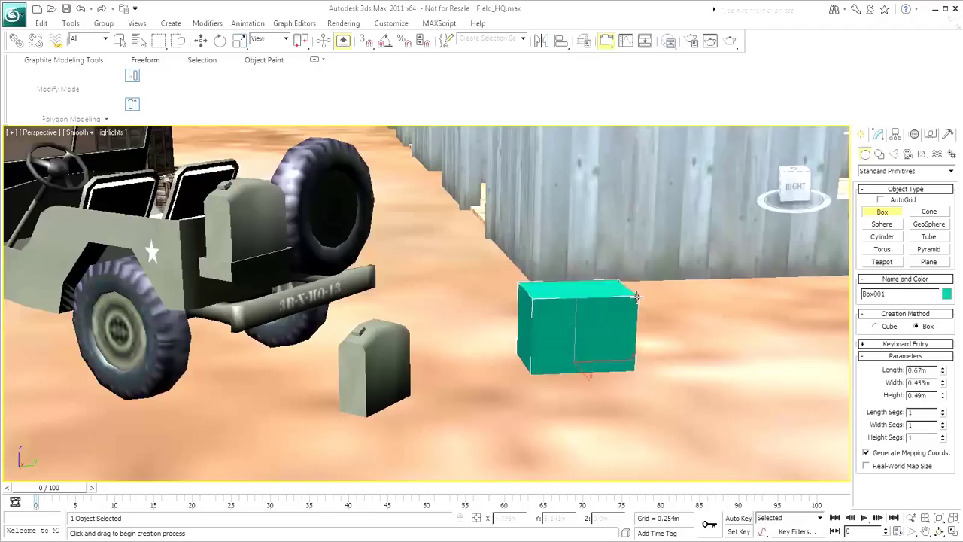
pyautogui.click(636, 271)
# Step: Set Box001 to length 0.44, width 0.19 and height 0.4
pyautogui.click(878, 138)
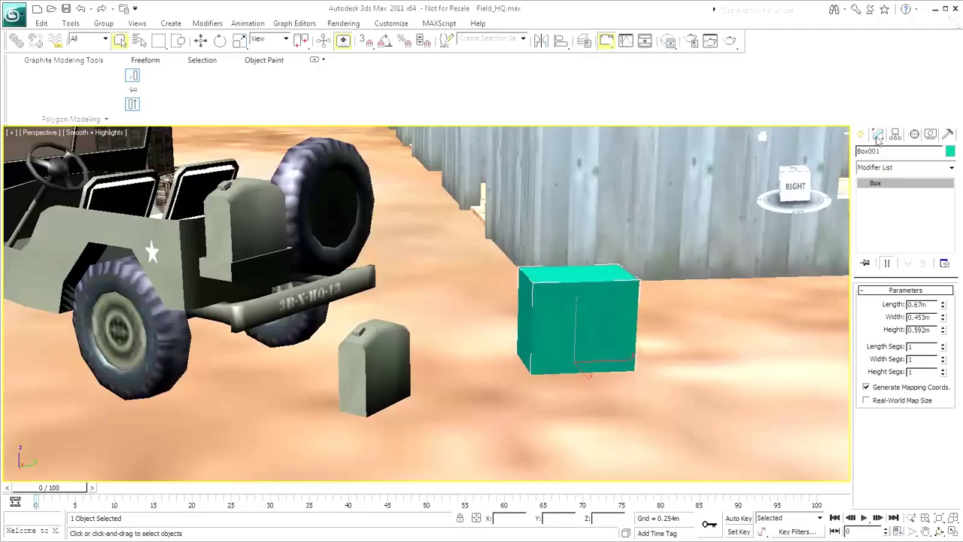
pyautogui.doubleClick(919, 304)
pyautogui.write('0.44')
pyautogui.press('Tab')
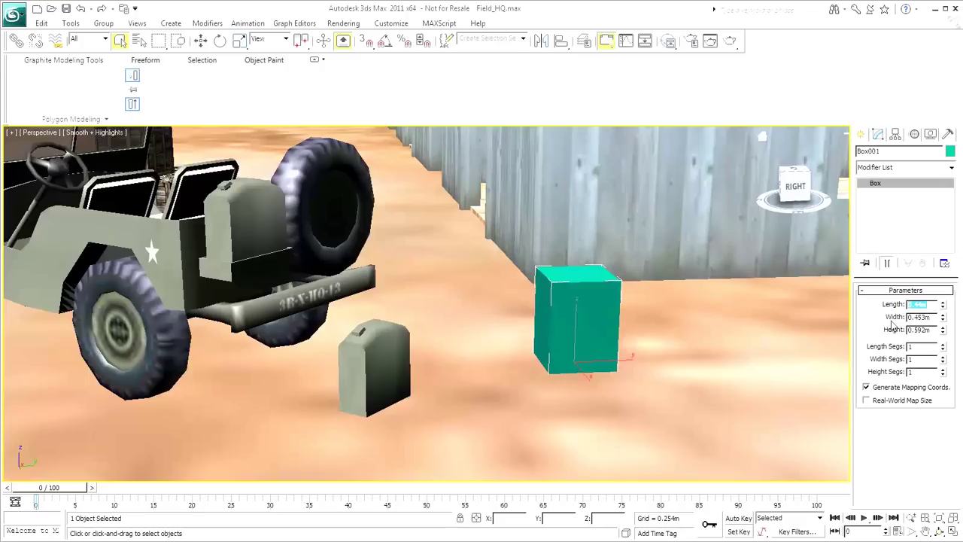
pyautogui.write('0.19')
pyautogui.press('Tab')
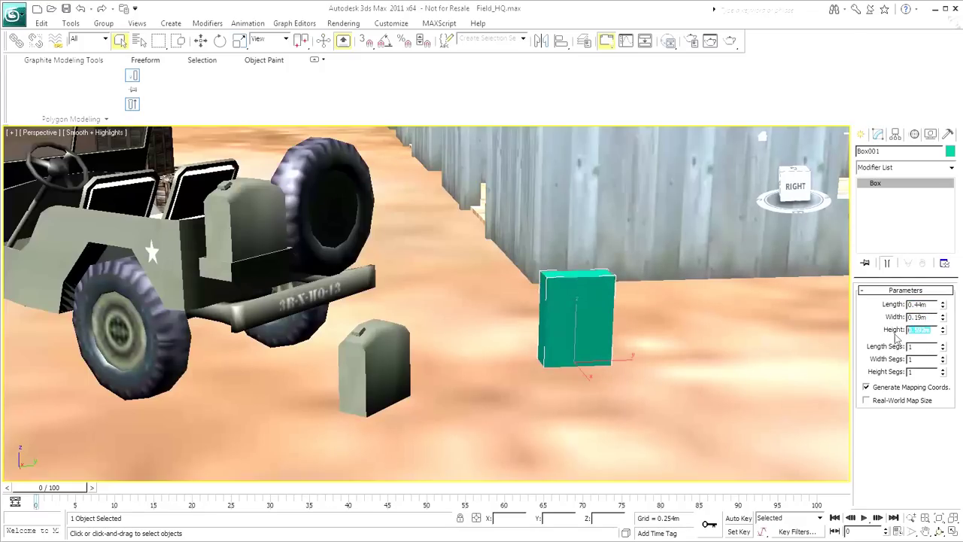
pyautogui.write('0.4m')
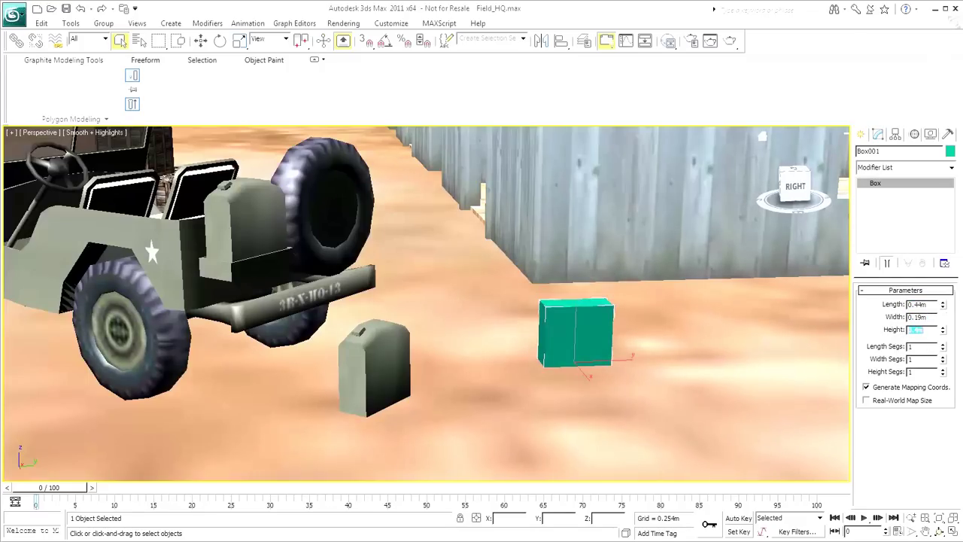
pyautogui.press('Return')
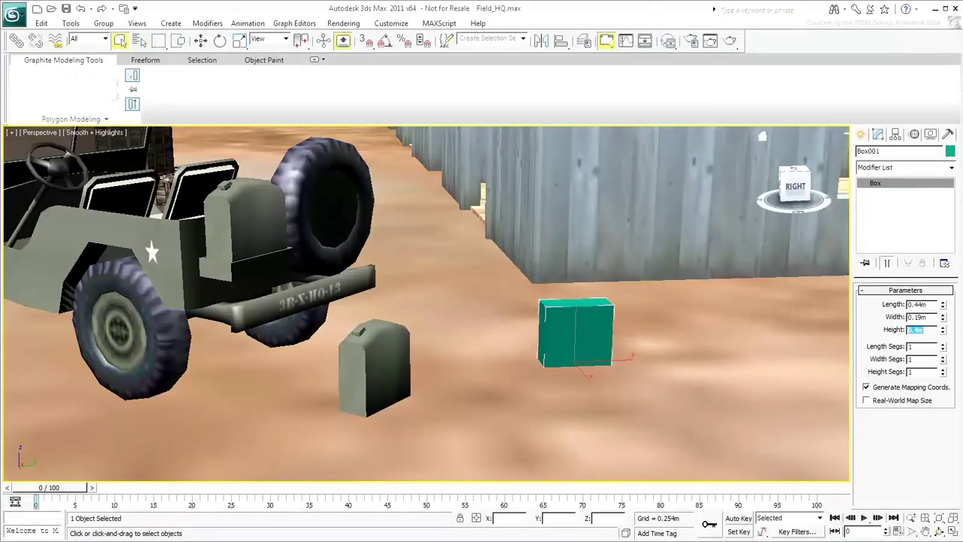
# Step: Convert Box001 to Editable Poly, collapse the ribbon and widen the command panel to two columns
pyautogui.rightClick(575, 316)
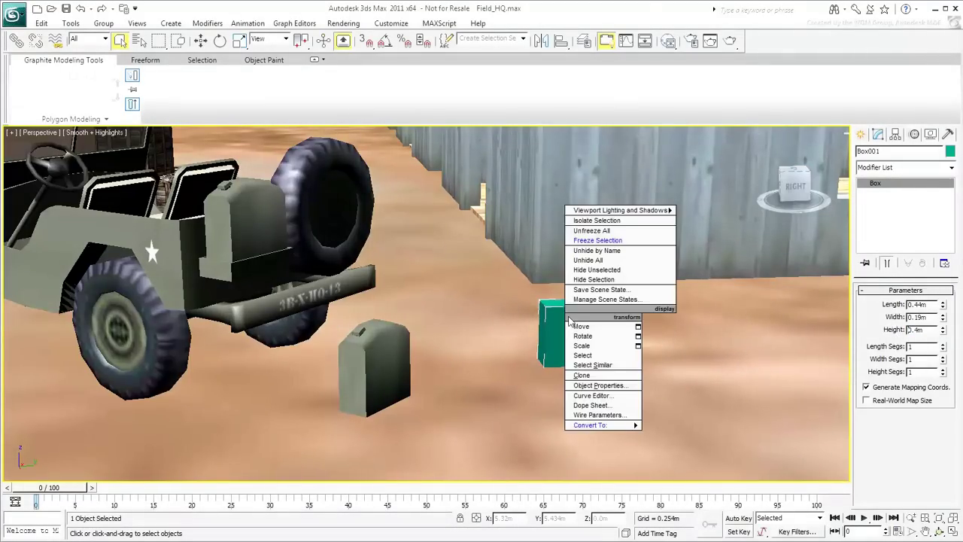
pyautogui.moveTo(608, 426)
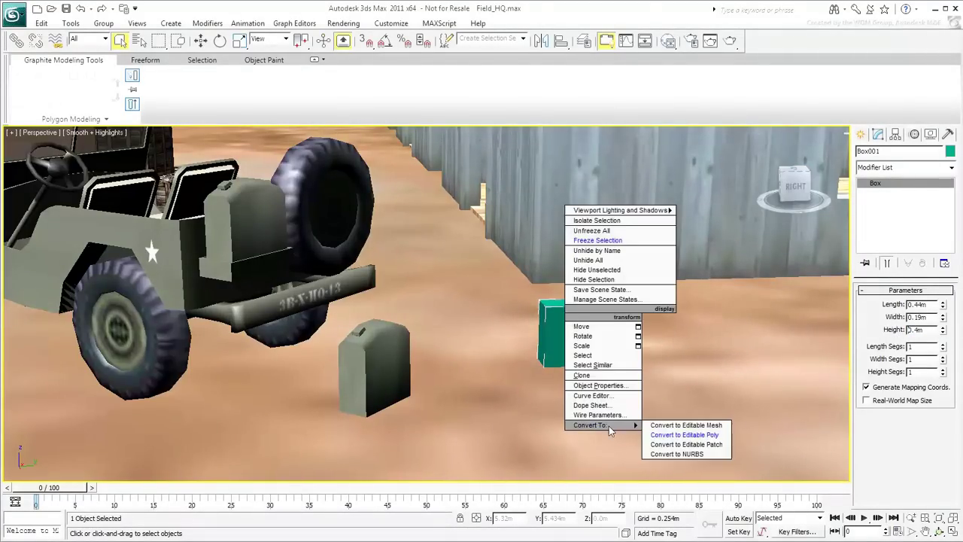
pyautogui.click(685, 435)
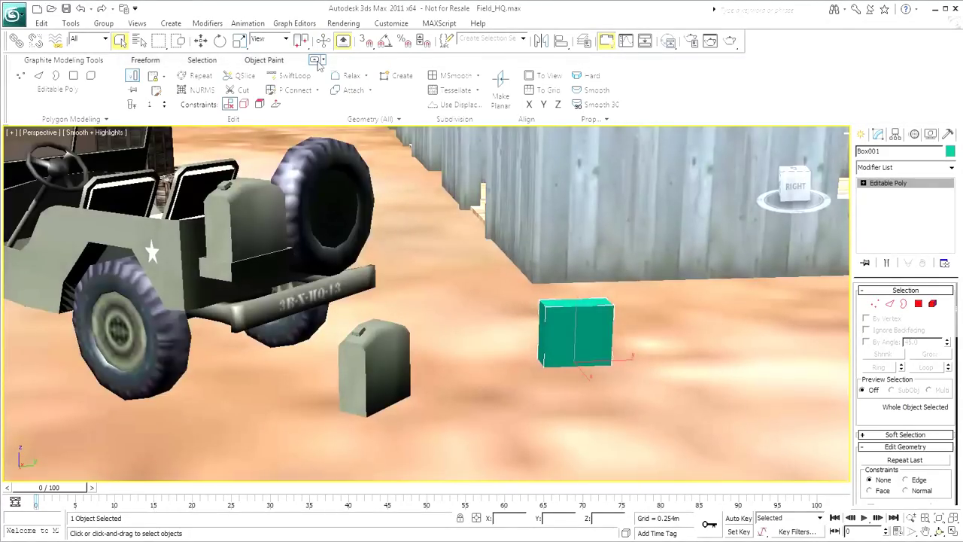
pyautogui.click(315, 61)
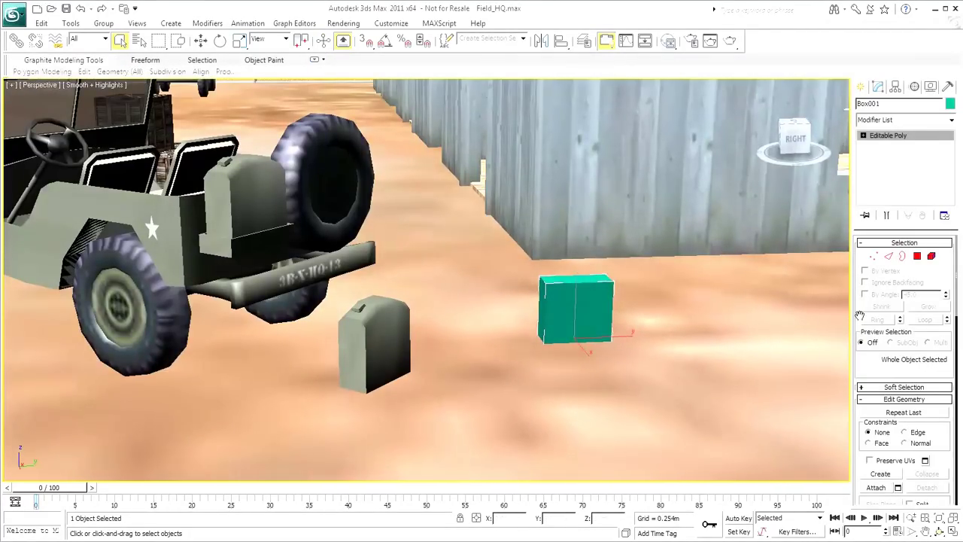
pyautogui.moveTo(860, 316); pyautogui.dragTo(741, 328)
# Step: Turn on Edged Faces and zoom and orbit to frame Box001 closely
pyautogui.press('F4')
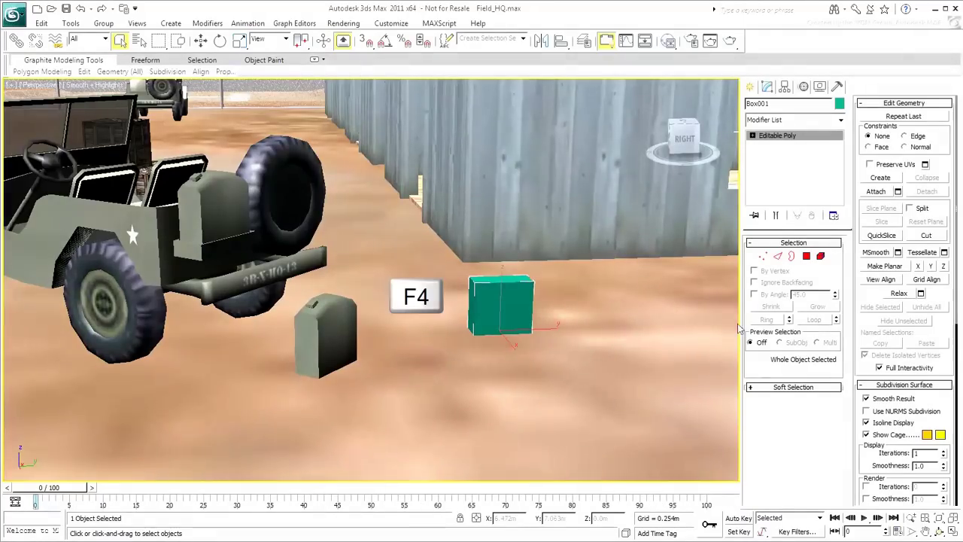
pyautogui.press('F4')
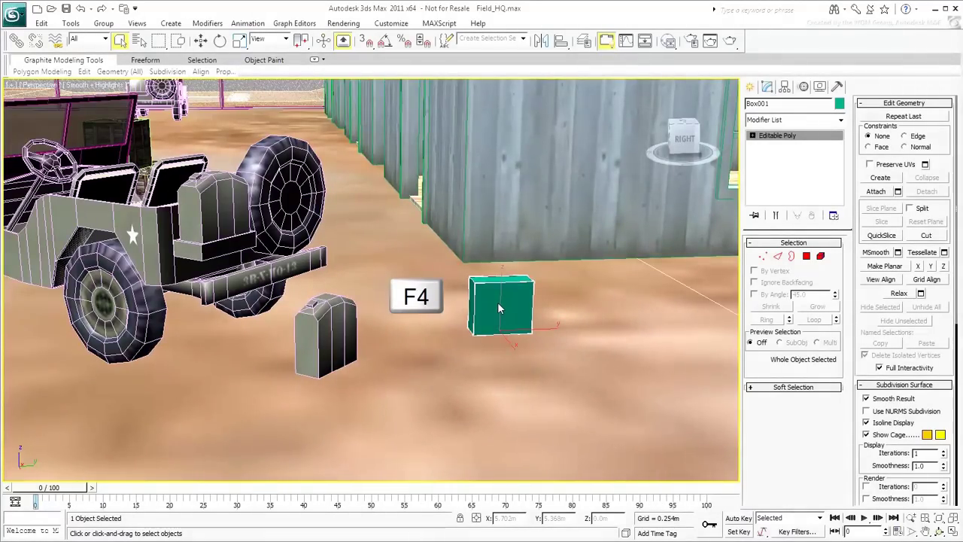
pyautogui.press('z')
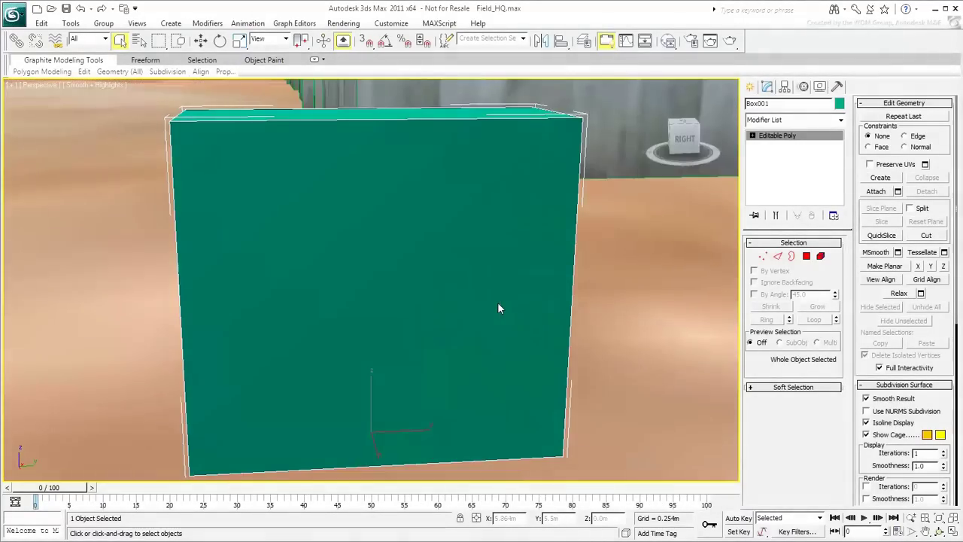
pyautogui.scroll(-5, 497, 308)
pyautogui.keyDown('alt'); pyautogui.moveTo(498, 308); pyautogui.dragTo(532, 311, button='middle'); pyautogui.keyUp('alt')
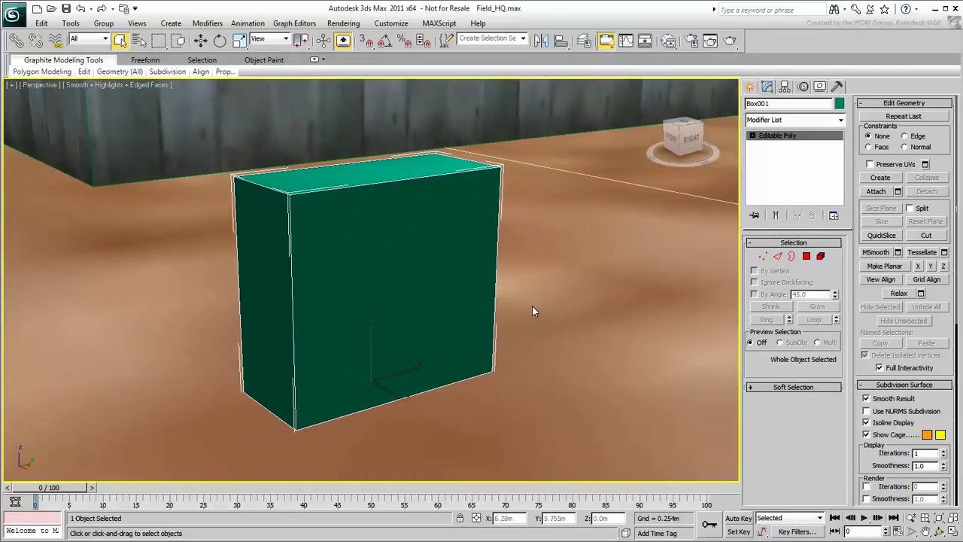
# Step: Ring a top edge of the box and Connect it into a centre edge loop
pyautogui.press('2')
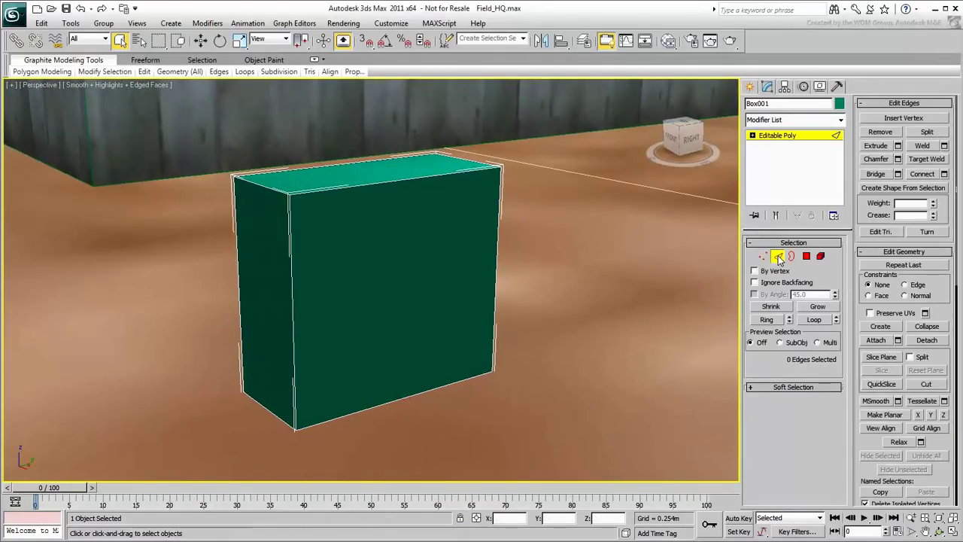
pyautogui.click(366, 187)
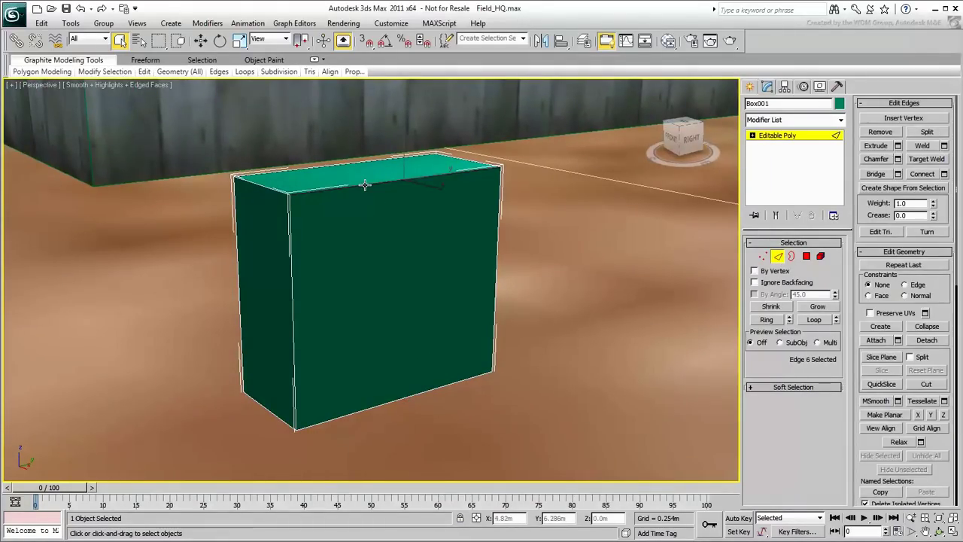
pyautogui.click(765, 320)
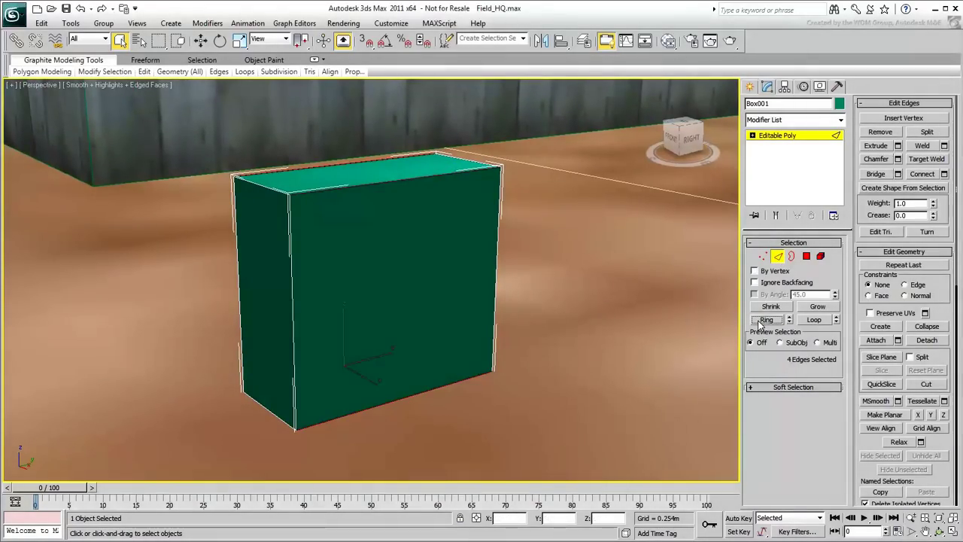
pyautogui.click(915, 177)
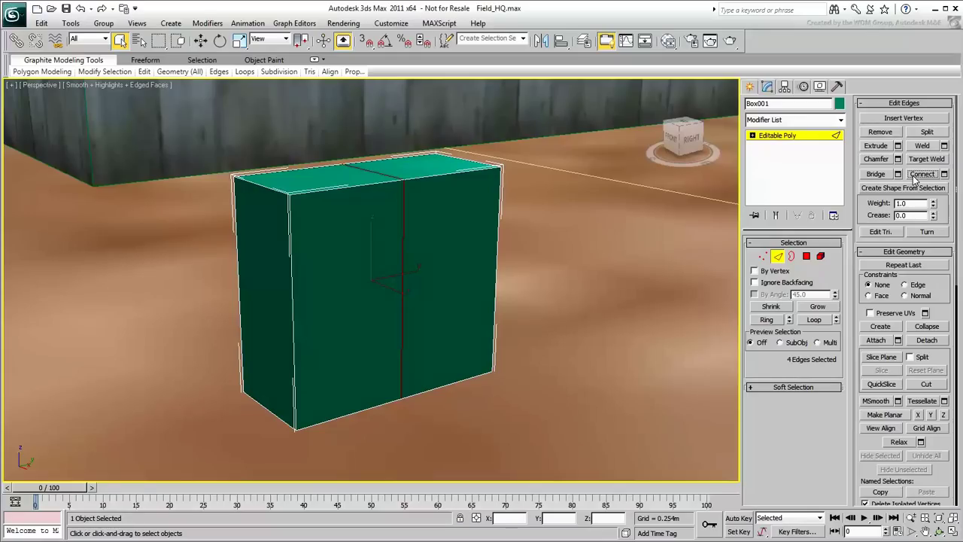
# Step: Raise the new top middle edge into a peak and shift the loop off-centre
pyautogui.press('w')
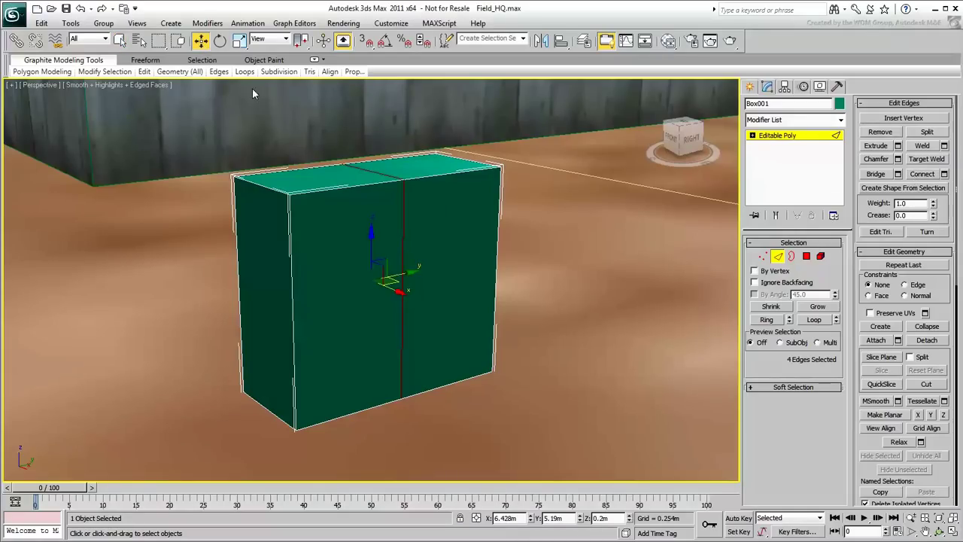
pyautogui.click(360, 165)
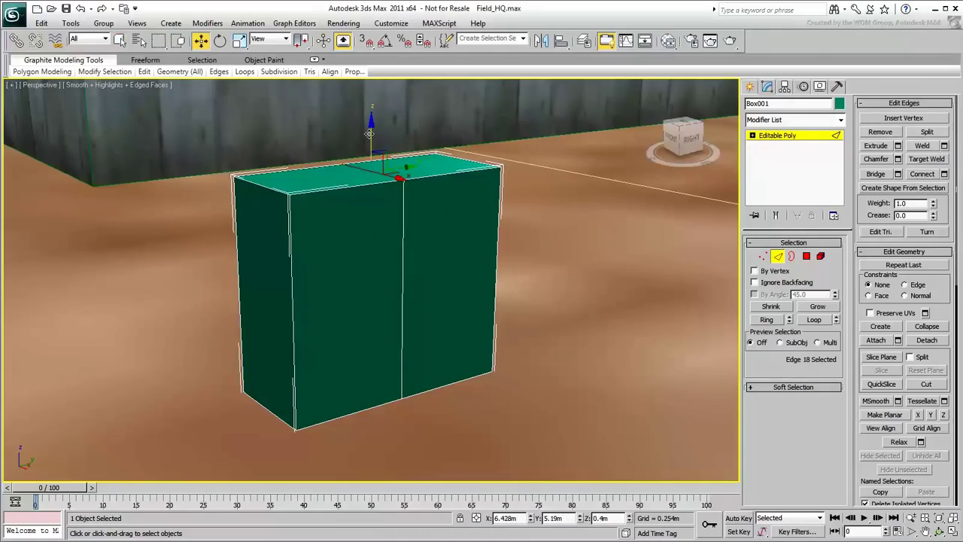
pyautogui.moveTo(369, 134); pyautogui.dragTo(368, 107)
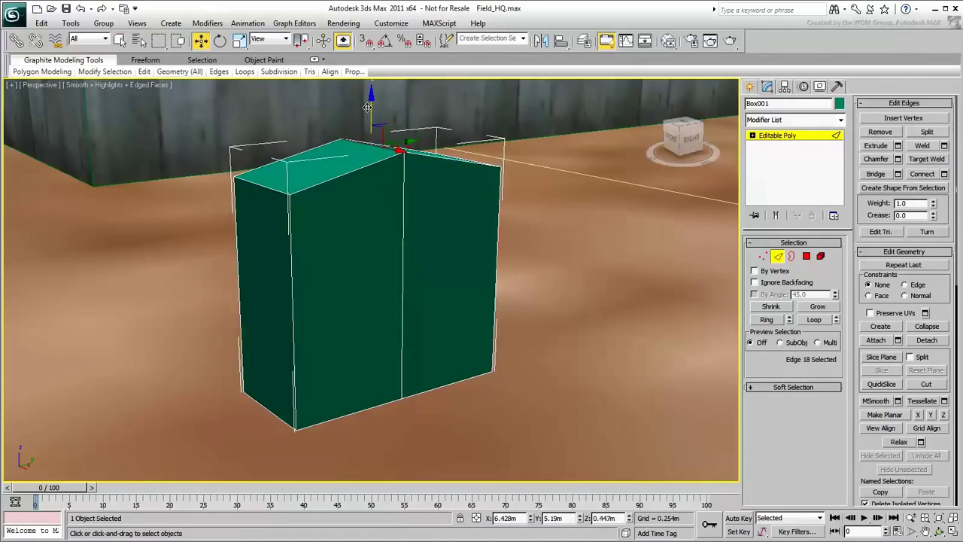
pyautogui.click(806, 322)
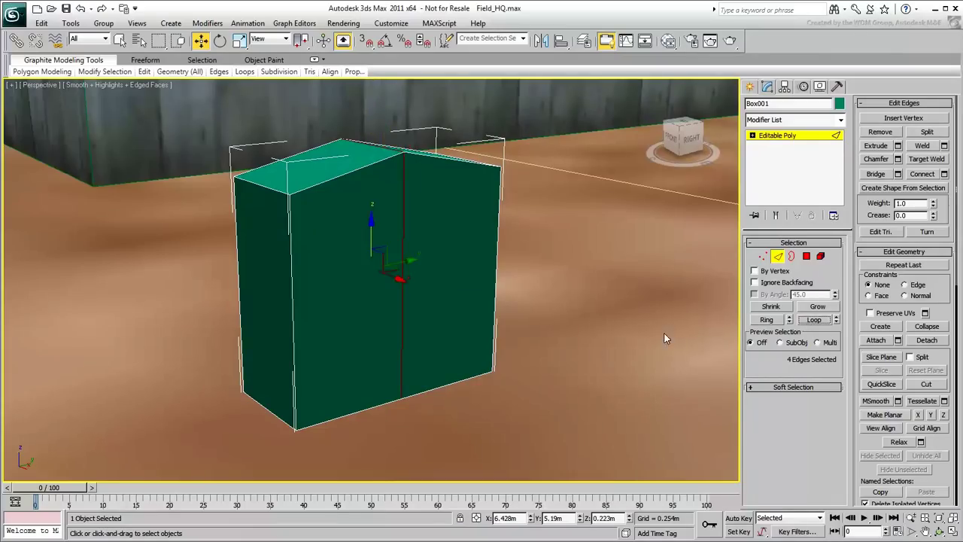
pyautogui.keyDown('alt'); pyautogui.moveTo(667, 339); pyautogui.dragTo(418, 268, button='middle'); pyautogui.keyUp('alt')
pyautogui.moveTo(418, 268); pyautogui.dragTo(470, 265)
pyautogui.click(552, 278)
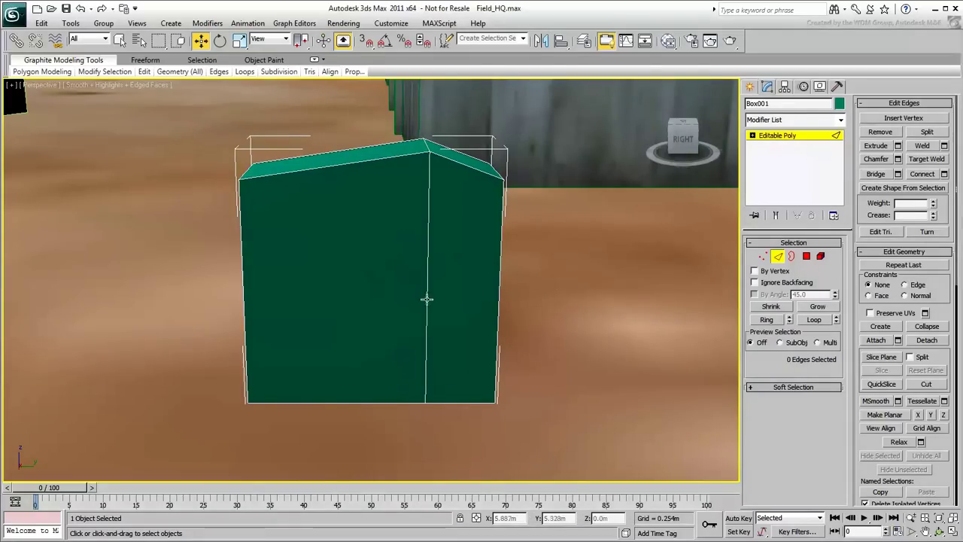
# Step: Select the box's four corner edges, top and bottom on the left and right
pyautogui.keyDown('alt'); pyautogui.moveTo(428, 299); pyautogui.dragTo(391, 316, button='middle'); pyautogui.keyUp('alt')
pyautogui.click(307, 219)
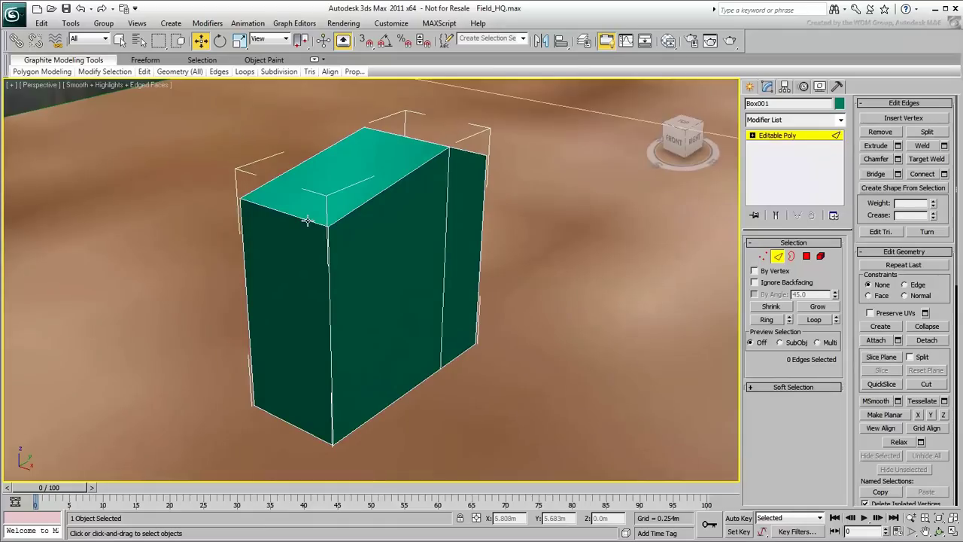
pyautogui.keyDown('ctrl'); pyautogui.click(305, 430); pyautogui.keyUp('ctrl')
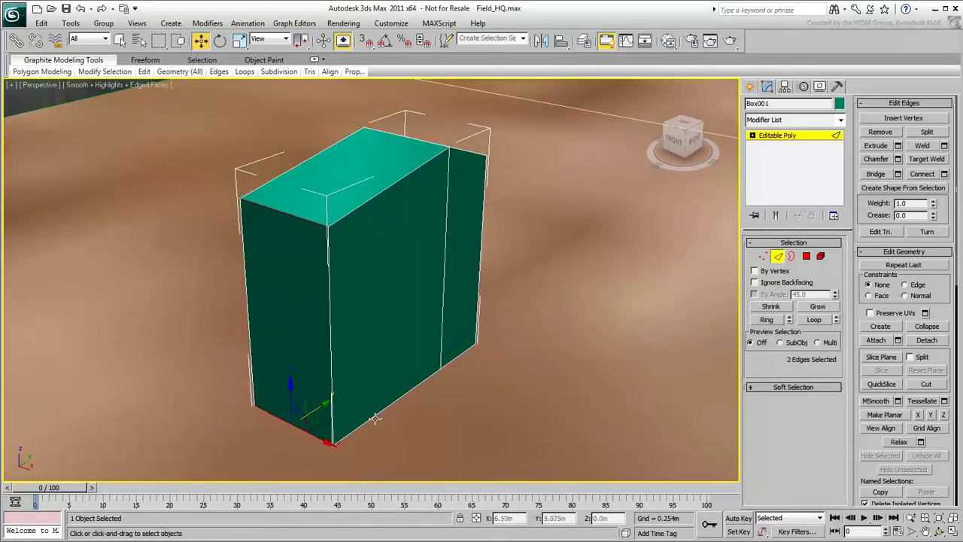
pyautogui.keyDown('alt'); pyautogui.moveTo(374, 419); pyautogui.dragTo(482, 258, button='middle'); pyautogui.keyUp('alt')
pyautogui.keyDown('ctrl'); pyautogui.click(447, 226); pyautogui.keyUp('ctrl')
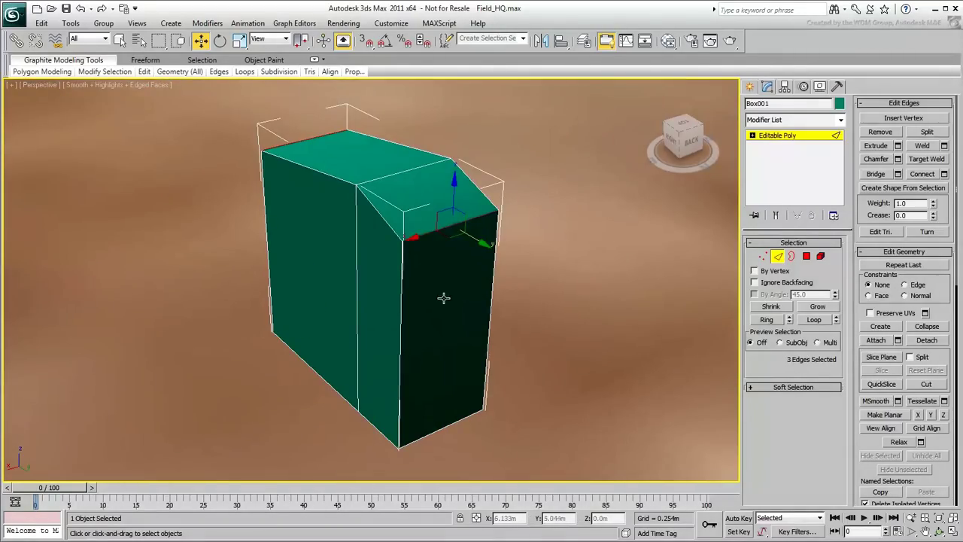
pyautogui.keyDown('ctrl'); pyautogui.click(449, 427); pyautogui.keyUp('ctrl')
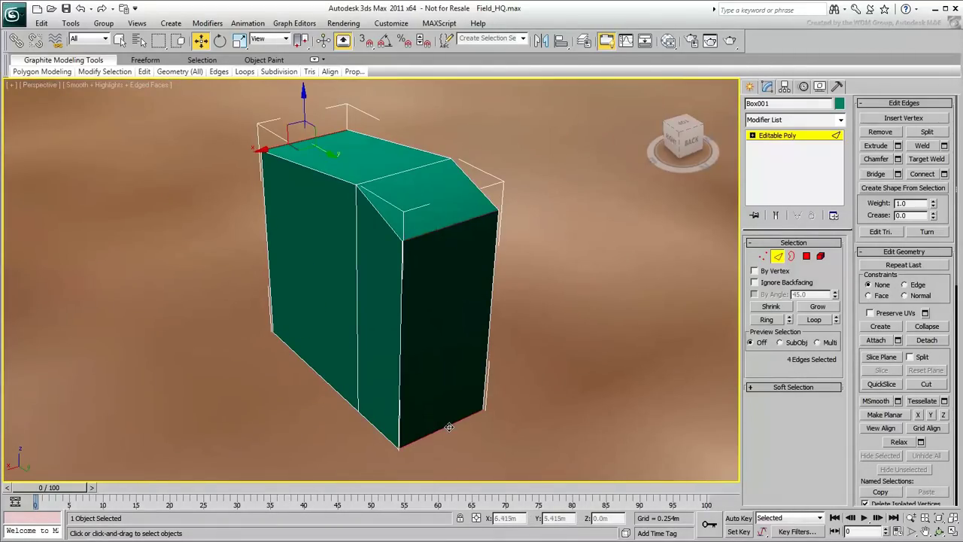
# Step: Chamfer the four selected corner edges into bevelled corners
pyautogui.click(887, 162)
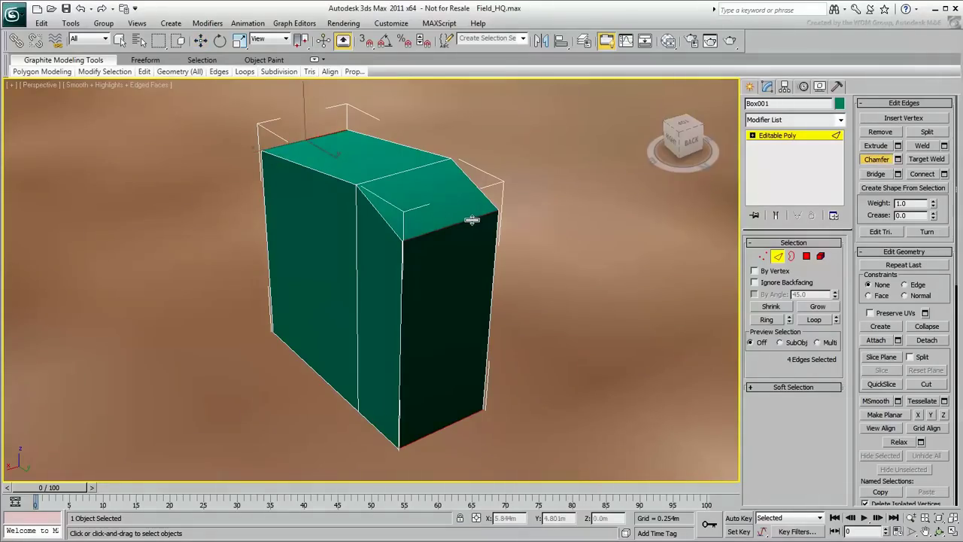
pyautogui.moveTo(471, 220); pyautogui.dragTo(469, 217)
pyautogui.keyDown('alt'); pyautogui.moveTo(468, 217); pyautogui.dragTo(591, 263, button='middle'); pyautogui.keyUp('alt')
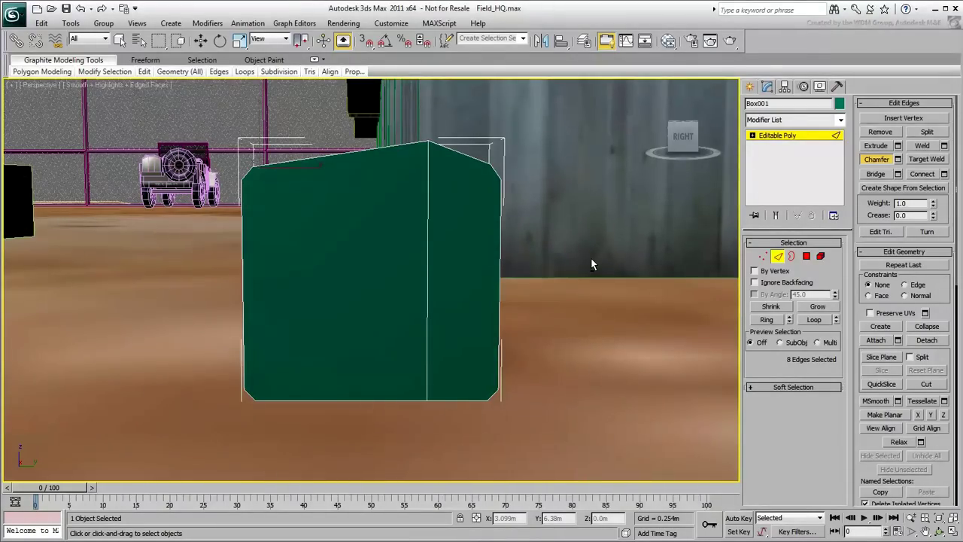
pyautogui.keyDown('alt'); pyautogui.moveTo(591, 259); pyautogui.dragTo(611, 283, button='middle'); pyautogui.keyUp('alt')
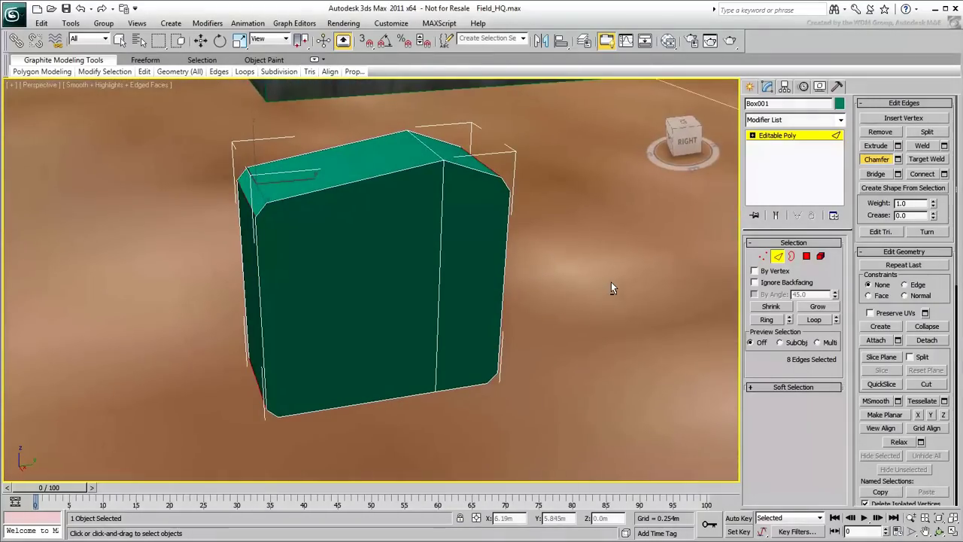
# Step: In Vertex mode, cut edges from the top-left chamfer vertex to the right corner and along the bottom
pyautogui.click(763, 256)
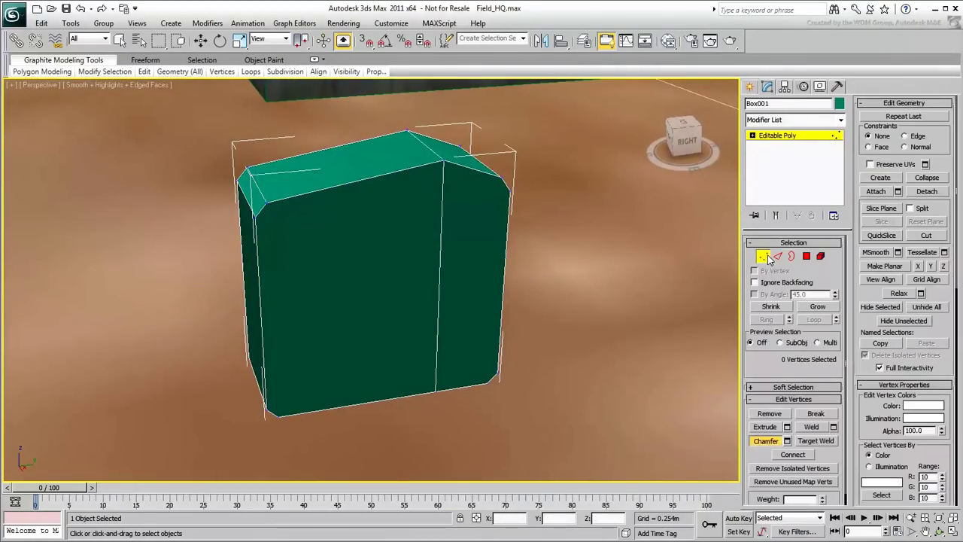
pyautogui.click(932, 237)
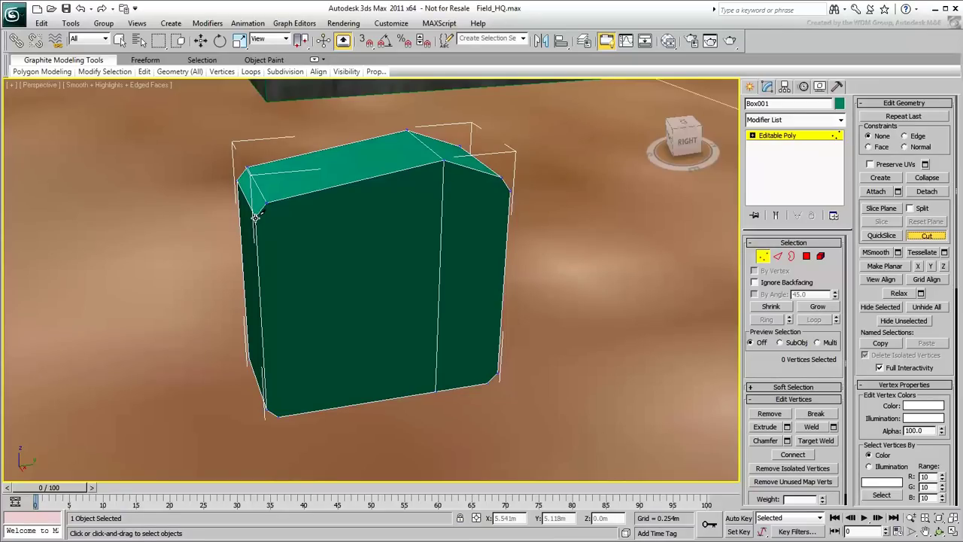
pyautogui.click(256, 216)
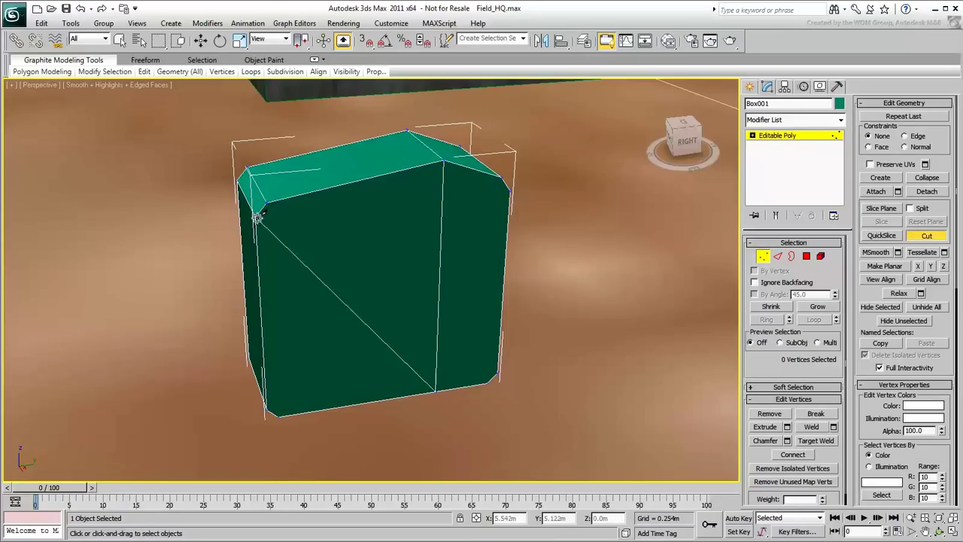
pyautogui.click(510, 190)
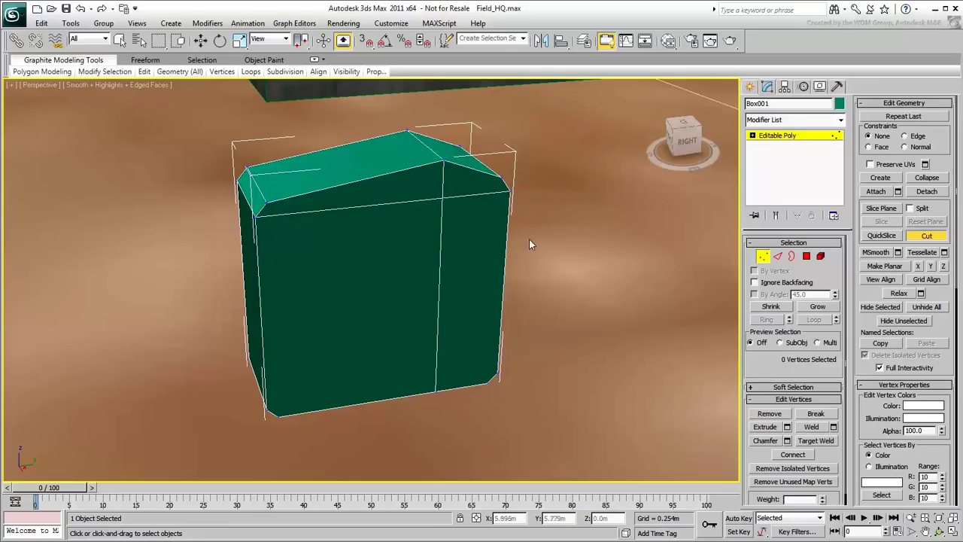
pyautogui.click(497, 374)
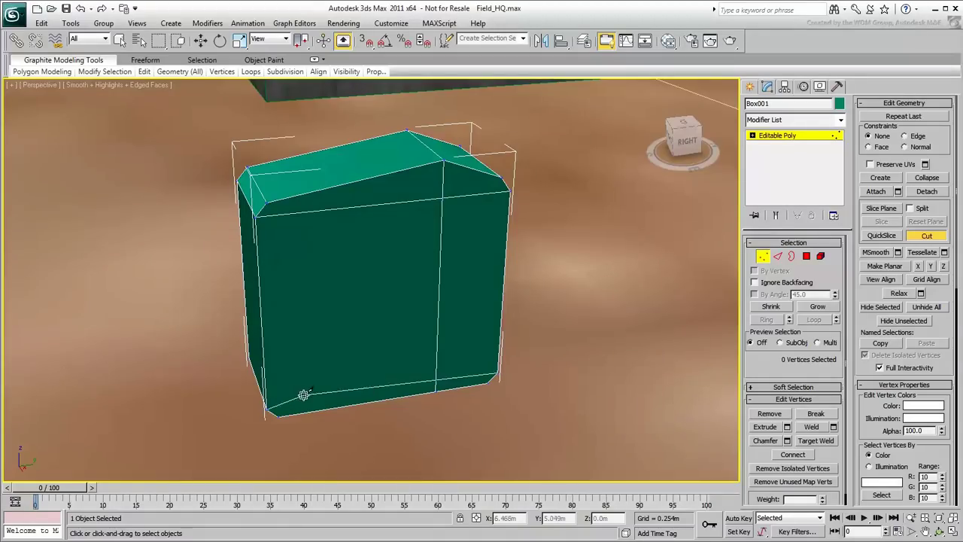
pyautogui.click(267, 406)
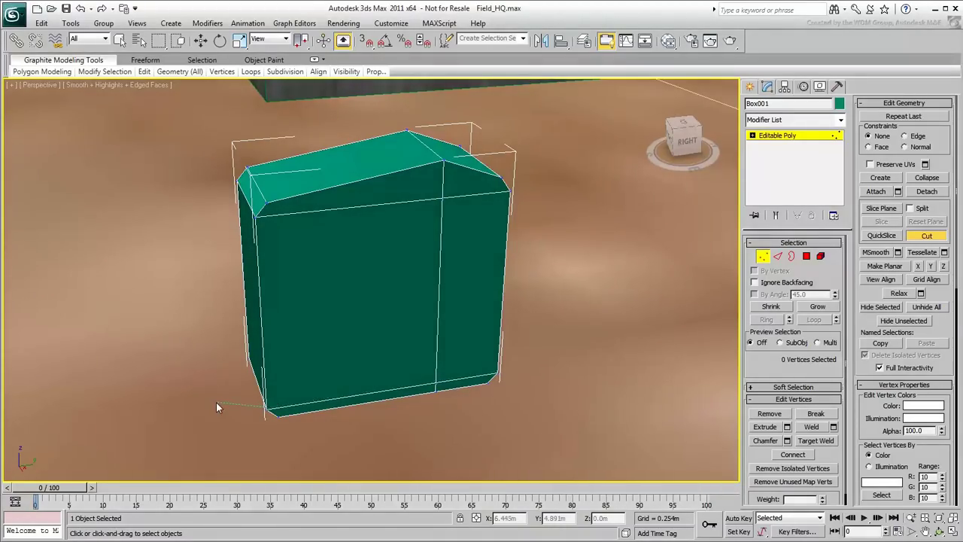
# Step: Cut further edges along the bottom and across the front face, then exit Cut
pyautogui.keyDown('alt'); pyautogui.moveTo(165, 383); pyautogui.dragTo(366, 364, button='middle'); pyautogui.keyUp('alt')
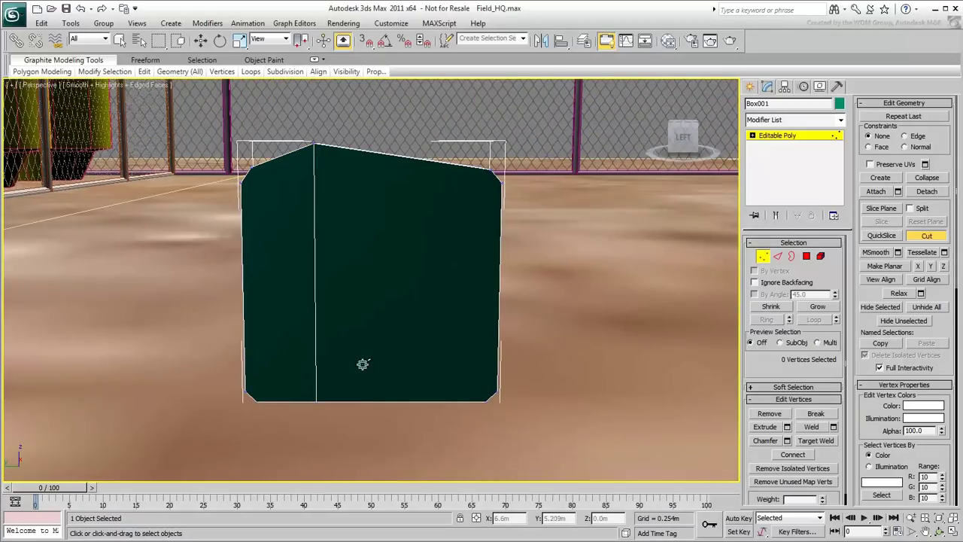
pyautogui.click(497, 392)
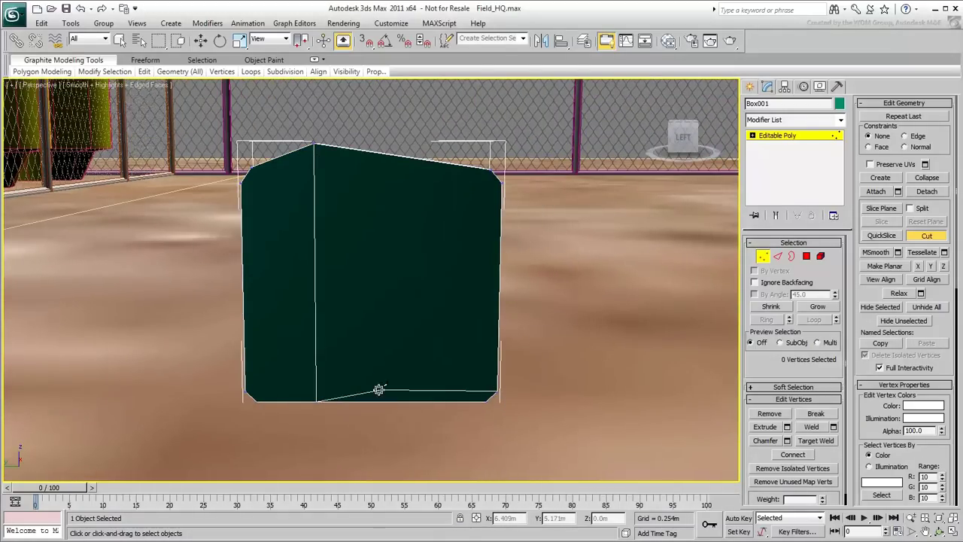
pyautogui.click(246, 392)
pyautogui.keyDown('alt'); pyautogui.moveTo(230, 254); pyautogui.dragTo(242, 239, button='middle'); pyautogui.keyUp('alt')
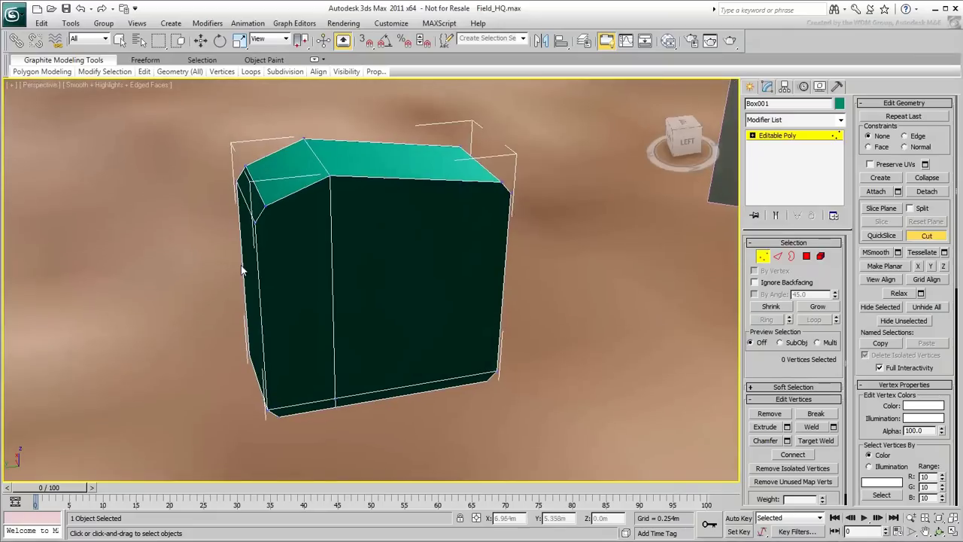
pyautogui.click(254, 224)
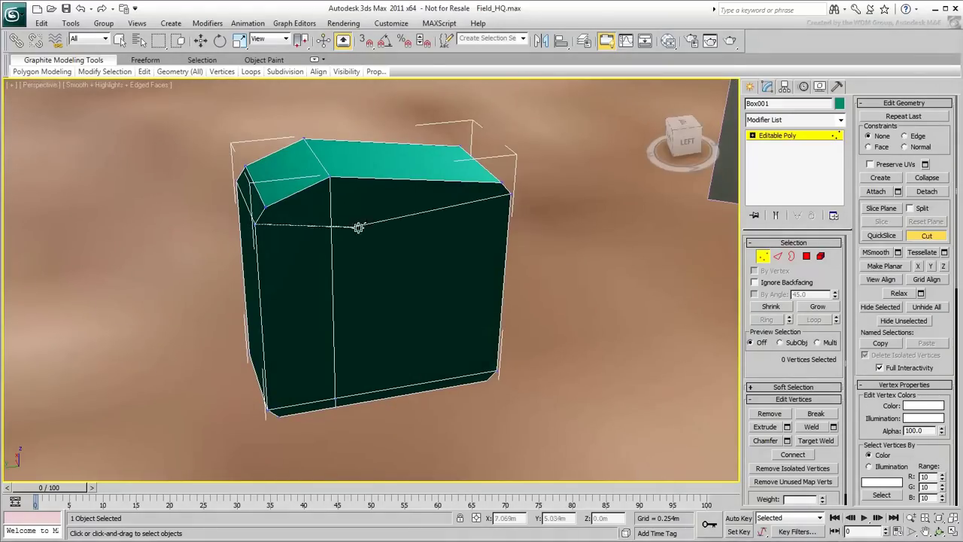
pyautogui.click(510, 193)
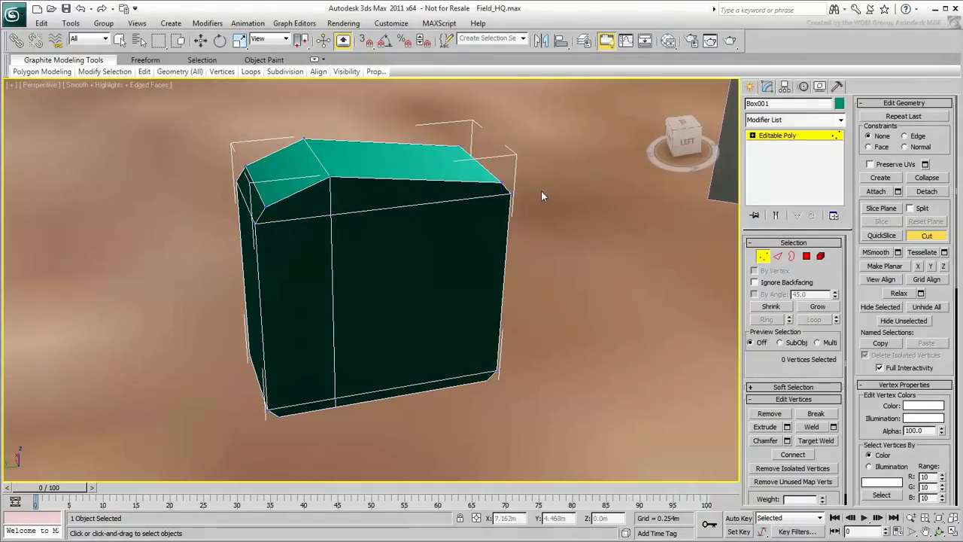
pyautogui.keyDown('alt'); pyautogui.moveTo(541, 193); pyautogui.dragTo(341, 179, button='middle'); pyautogui.keyUp('alt')
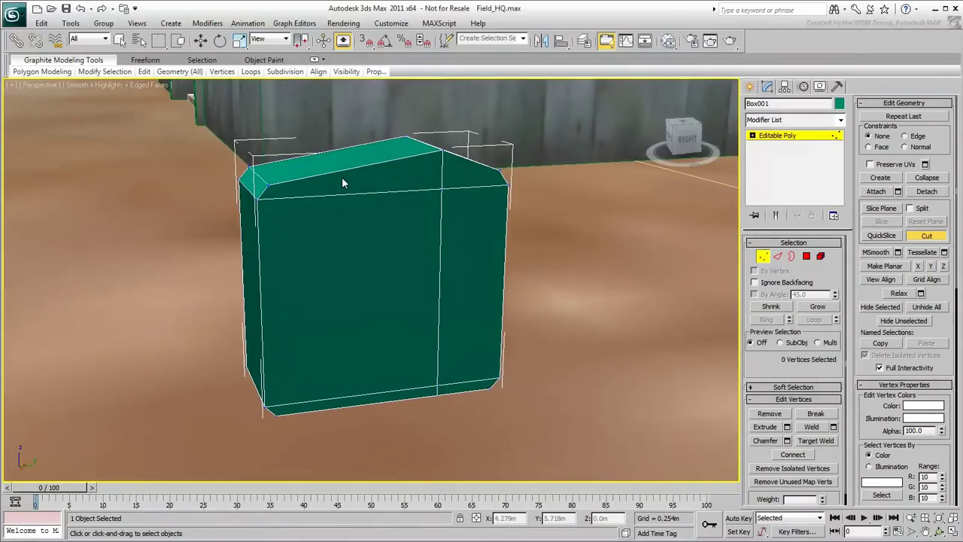
pyautogui.click(928, 236)
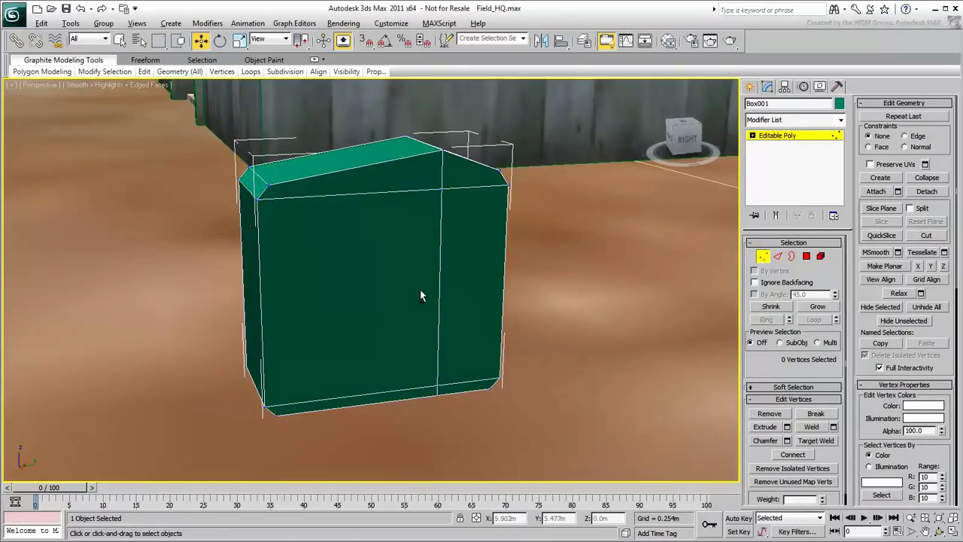
pyautogui.keyDown('alt'); pyautogui.moveTo(423, 295); pyautogui.dragTo(453, 310, button='middle'); pyautogui.keyUp('alt')
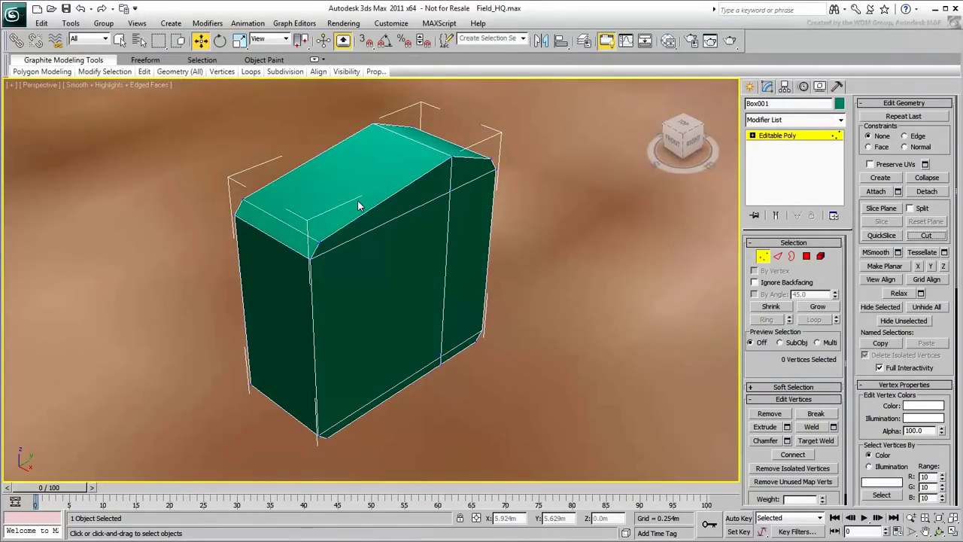
# Step: Ring the top front edge and Connect it into a vertical loop across top and front
pyautogui.click(778, 257)
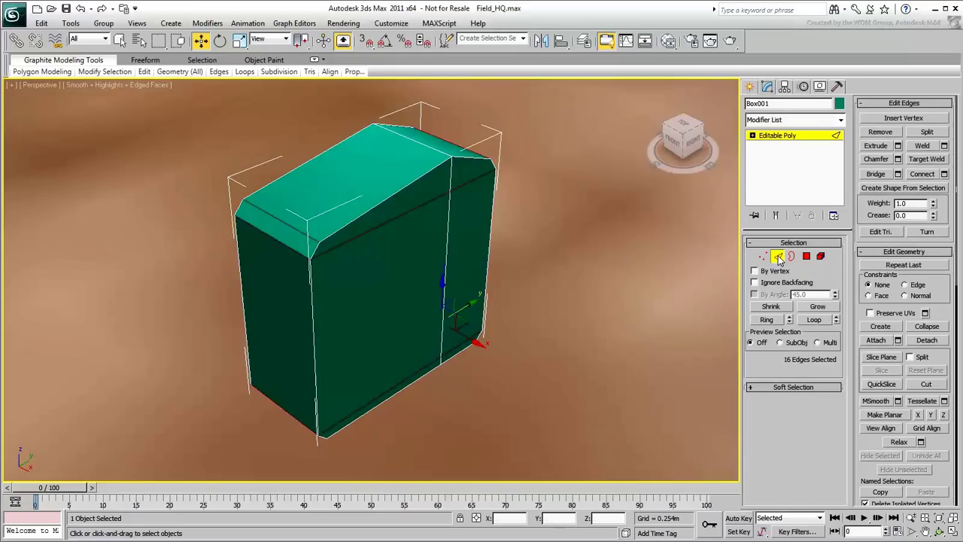
pyautogui.click(369, 214)
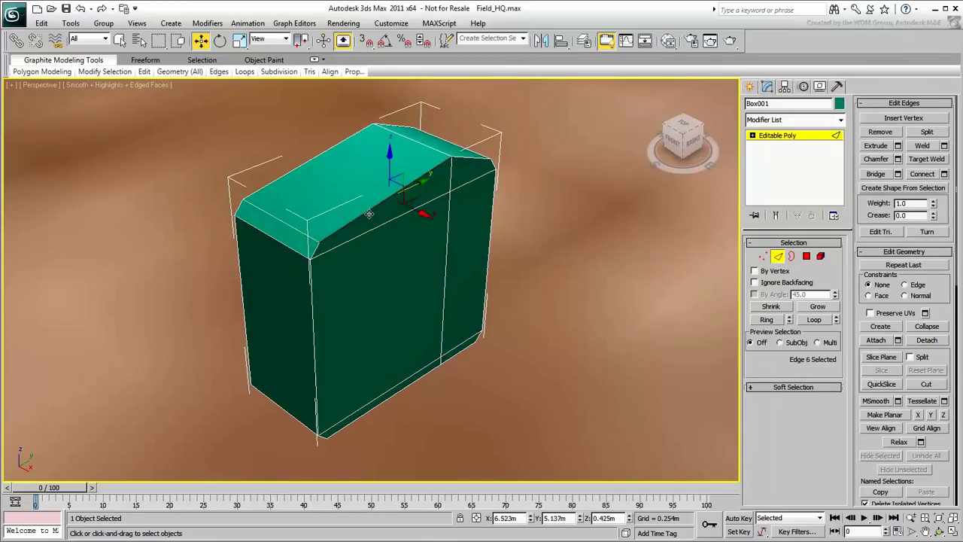
pyautogui.click(765, 320)
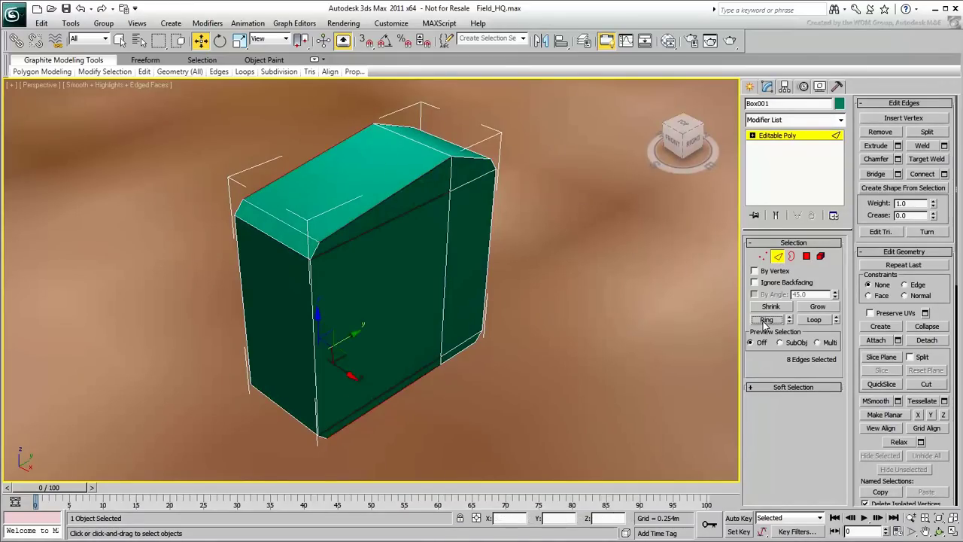
pyautogui.click(930, 175)
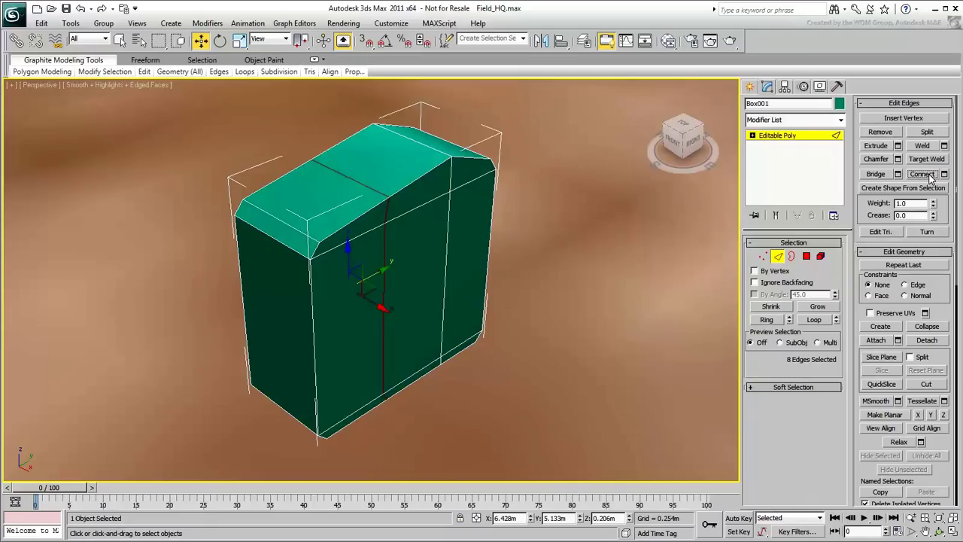
# Step: Inset the box's top polygon to add a ring of faces around it
pyautogui.click(807, 257)
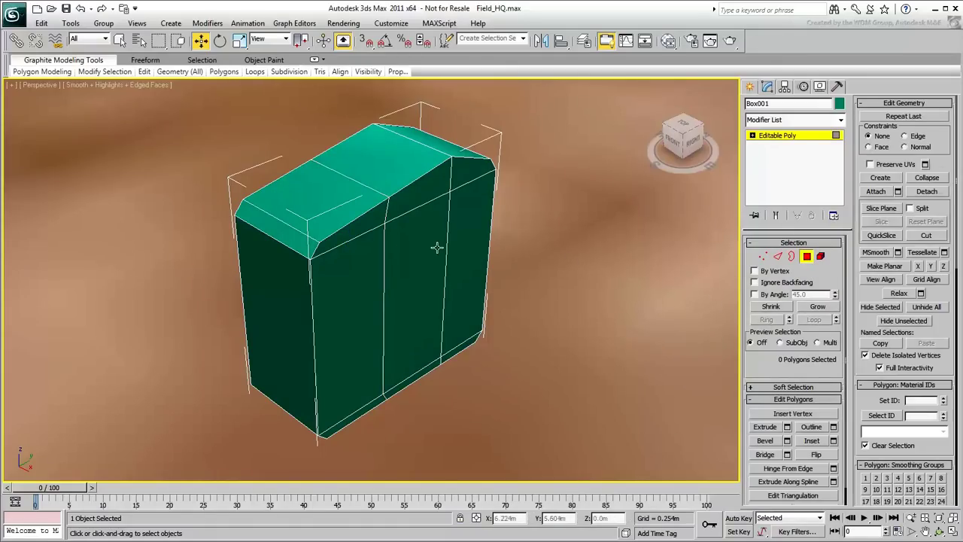
pyautogui.click(332, 213)
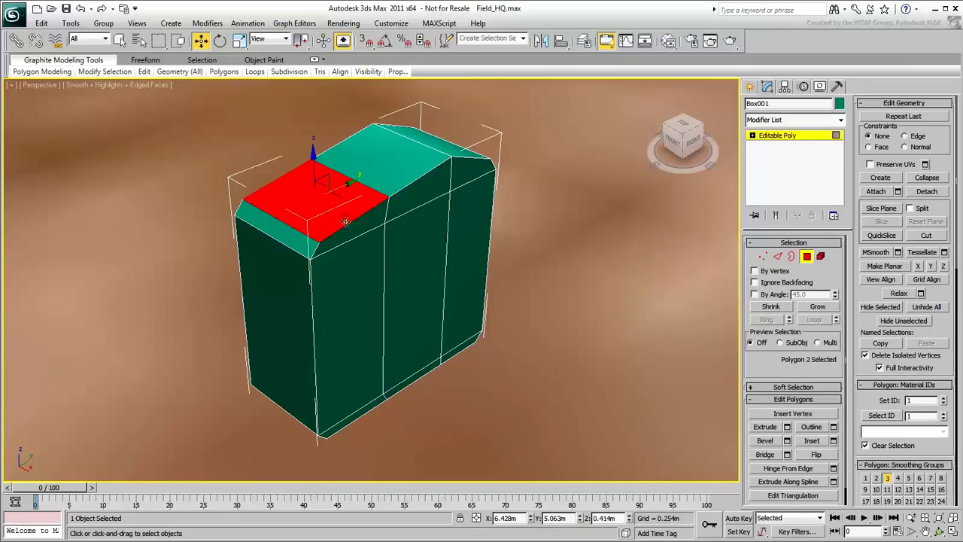
pyautogui.click(825, 442)
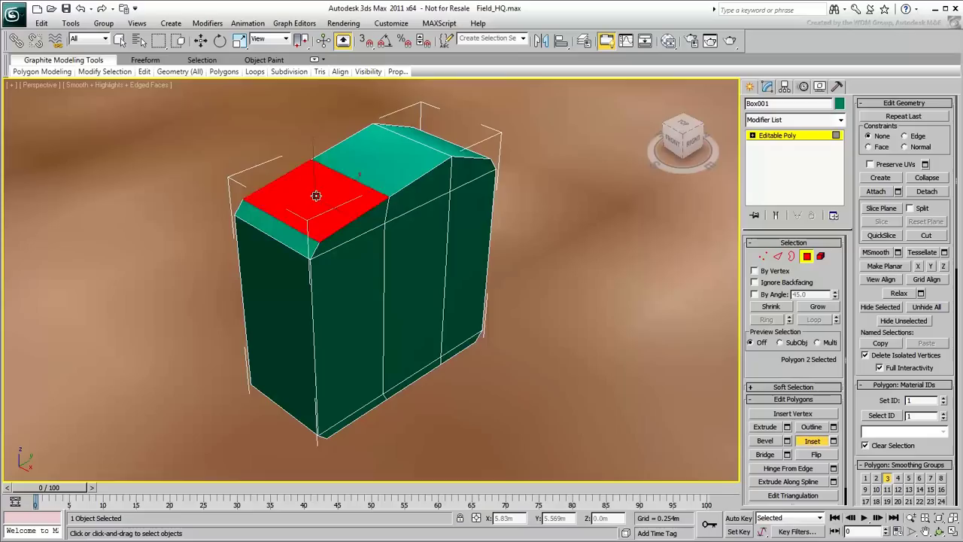
pyautogui.moveTo(316, 194); pyautogui.dragTo(317, 204)
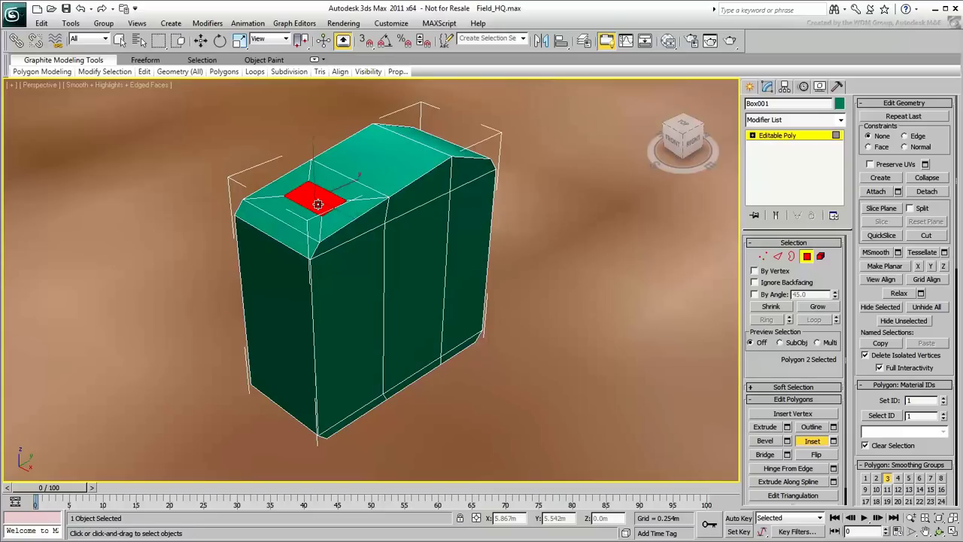
# Step: Scale the inset top face down to a small square
pyautogui.click(239, 41)
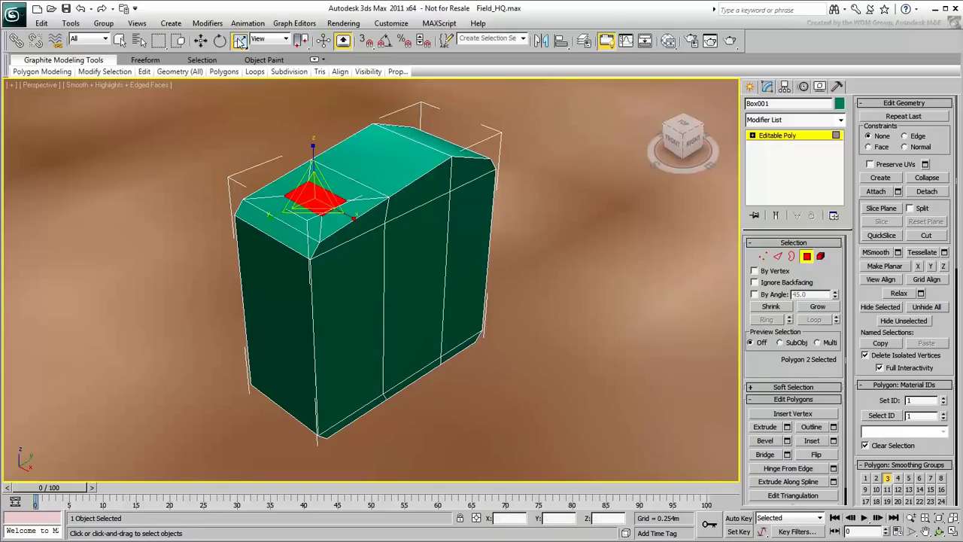
pyautogui.moveTo(355, 219); pyautogui.dragTo(341, 196)
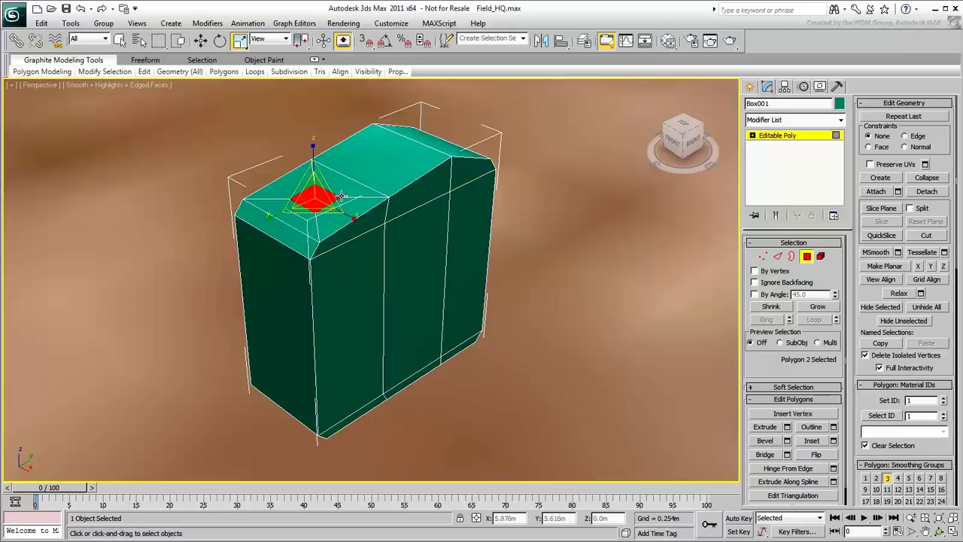
pyautogui.keyDown('alt'); pyautogui.moveTo(340, 195); pyautogui.dragTo(527, 271, button='middle'); pyautogui.keyUp('alt')
pyautogui.scroll(3, 410, 221)
pyautogui.scroll(2, 524, 265)
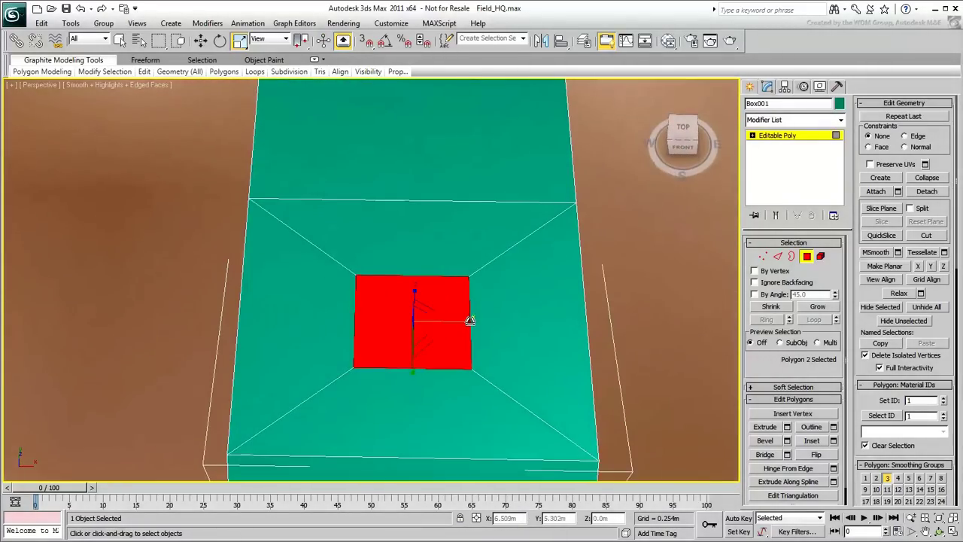
pyautogui.keyDown('alt'); pyautogui.moveTo(469, 321); pyautogui.dragTo(544, 326, button='middle'); pyautogui.keyUp('alt')
pyautogui.click(780, 258)
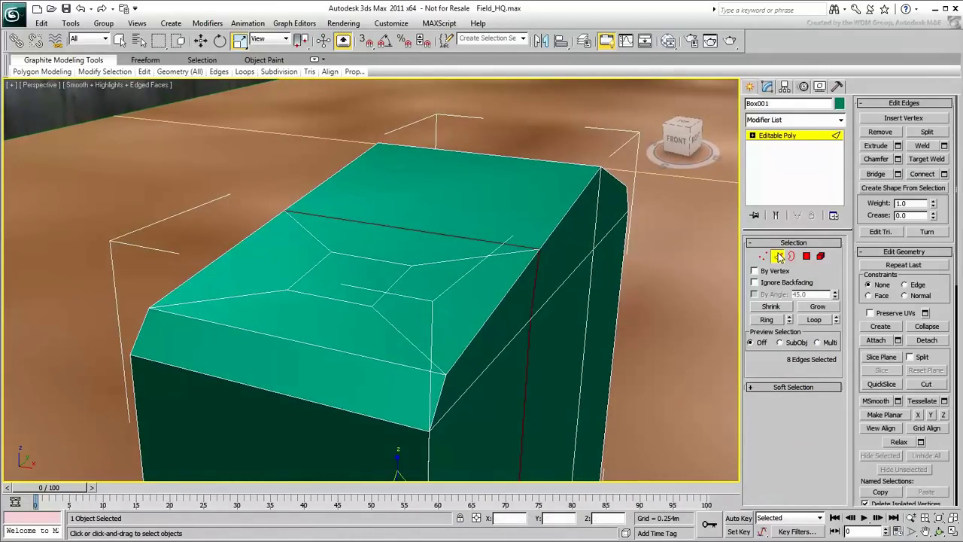
# Step: Ring the edges across the centre of the top and Connect them into a new loop
pyautogui.click(348, 300)
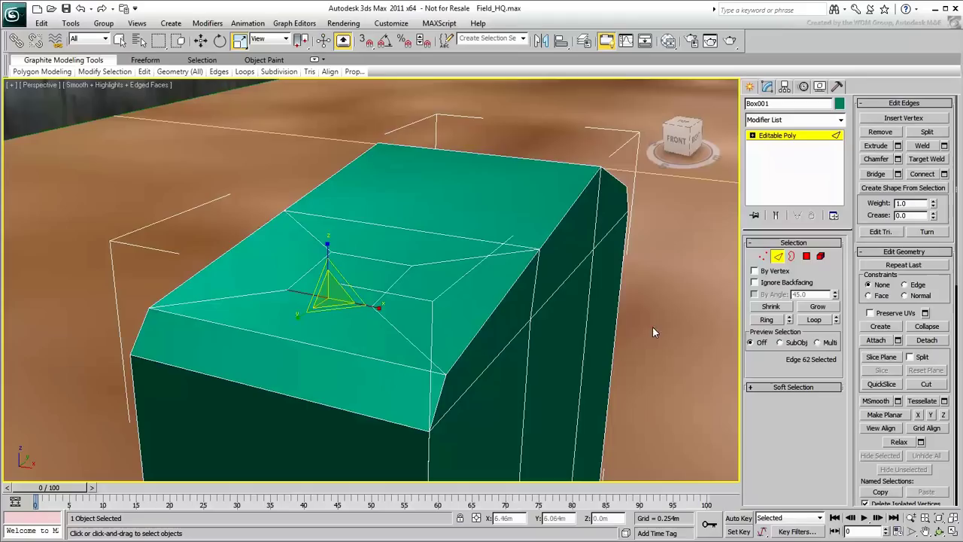
pyautogui.click(766, 319)
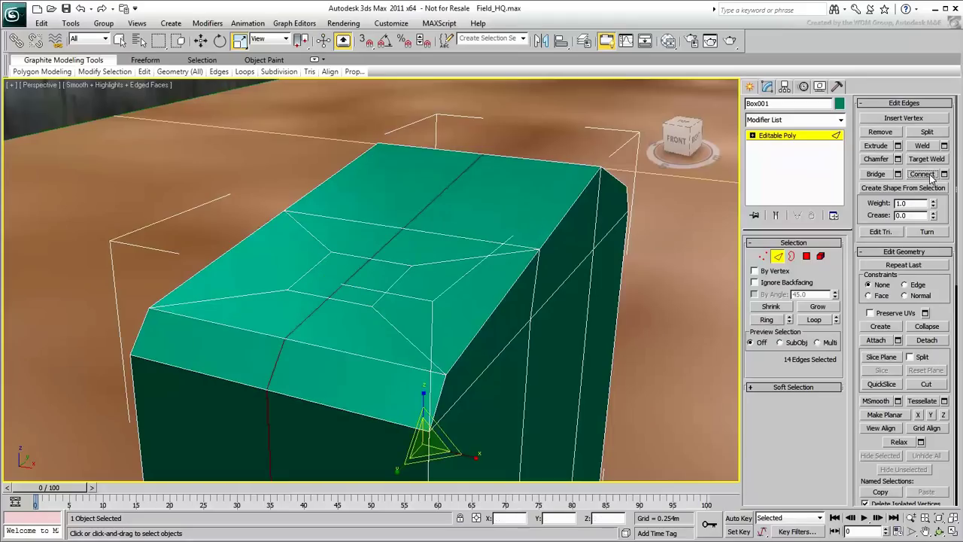
pyautogui.click(391, 289)
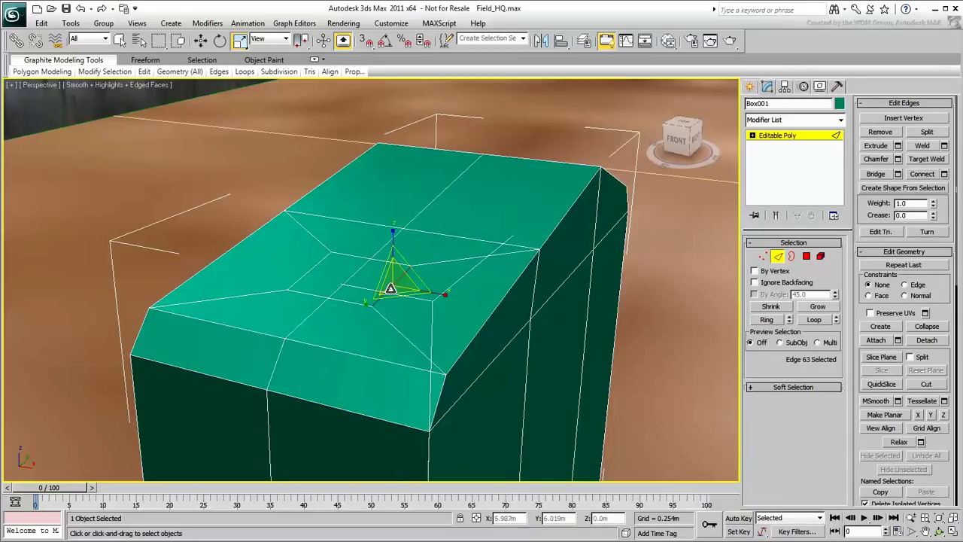
pyautogui.click(767, 319)
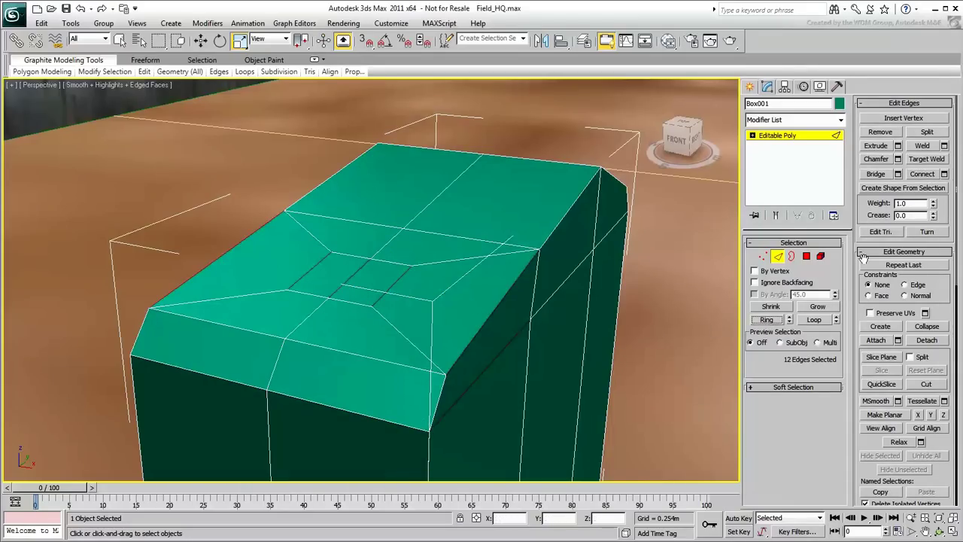
pyautogui.click(930, 178)
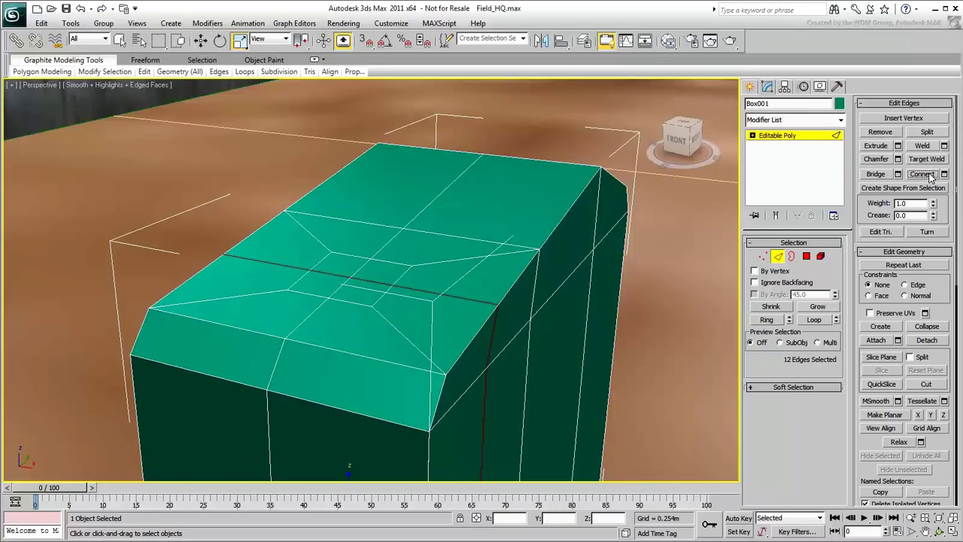
# Step: Enter Vertex mode and frame the centre square of the box top from above
pyautogui.press('w')
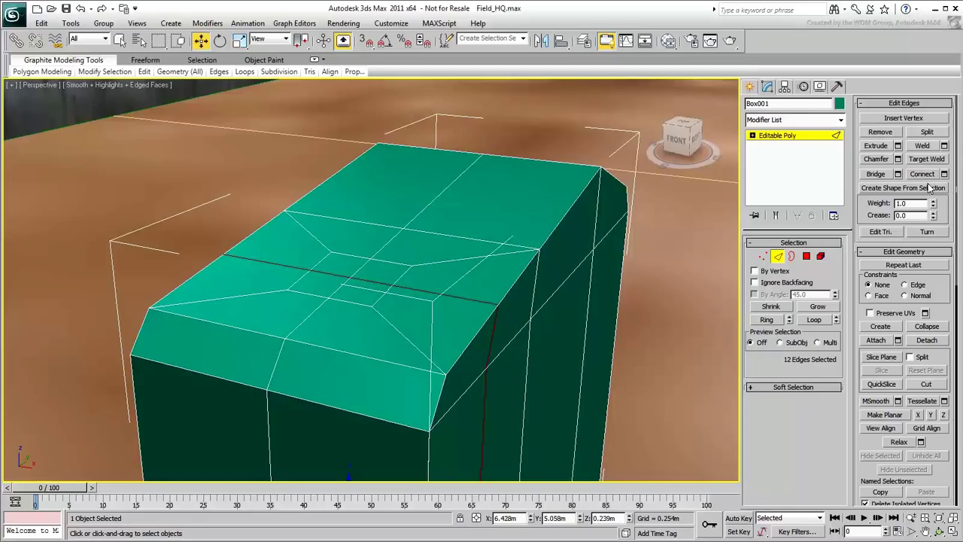
pyautogui.click(763, 257)
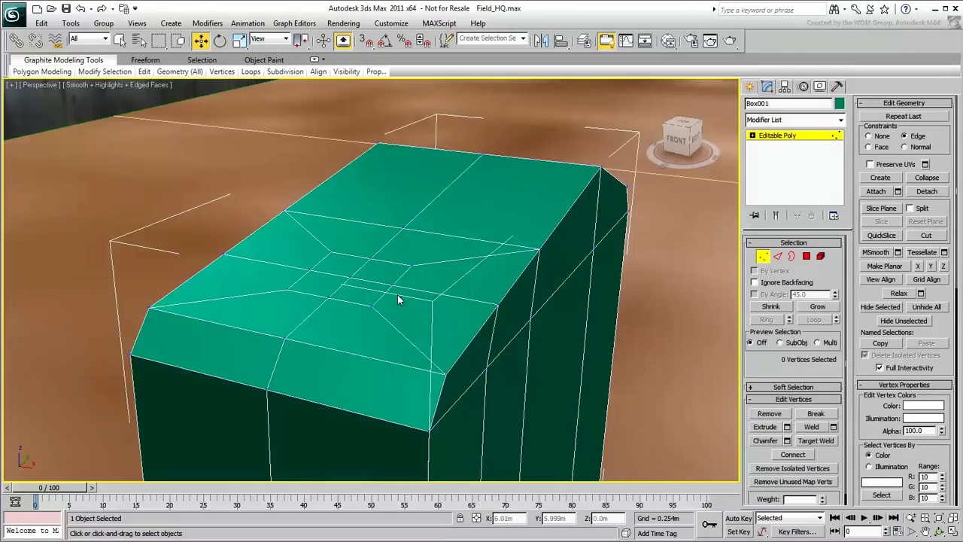
pyautogui.keyDown('alt'); pyautogui.moveTo(398, 294); pyautogui.dragTo(423, 305, button='middle'); pyautogui.keyUp('alt')
pyautogui.scroll(4, 422, 305)
pyautogui.moveTo(478, 360); pyautogui.dragTo(452, 252, button='middle')
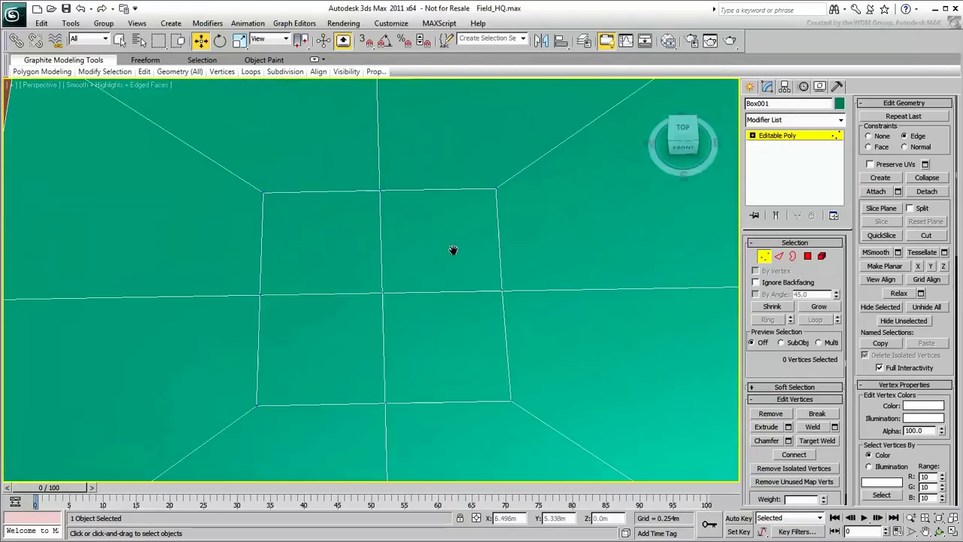
# Step: Scale the centre square's four midpoint vertices outward to about 111%
pyautogui.click(501, 291)
pyautogui.keyDown('ctrl'); pyautogui.click(385, 401); pyautogui.keyUp('ctrl')
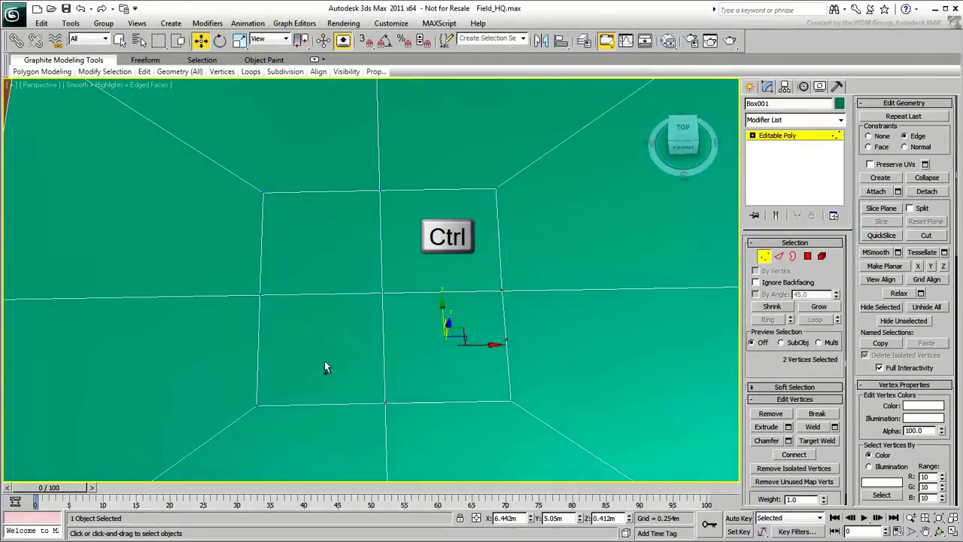
pyautogui.keyDown('ctrl'); pyautogui.click(261, 294); pyautogui.keyUp('ctrl')
pyautogui.keyDown('ctrl'); pyautogui.click(378, 196); pyautogui.keyUp('ctrl')
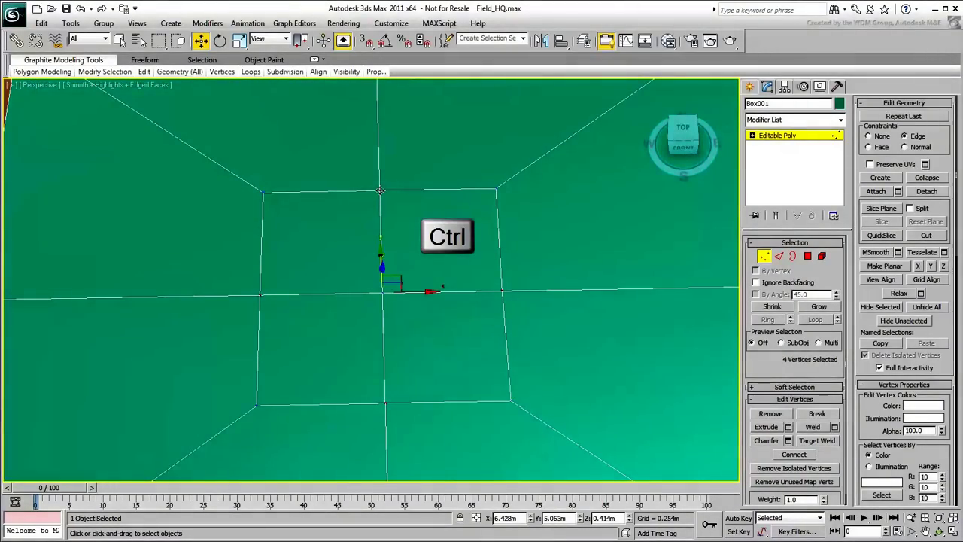
pyautogui.click(239, 39)
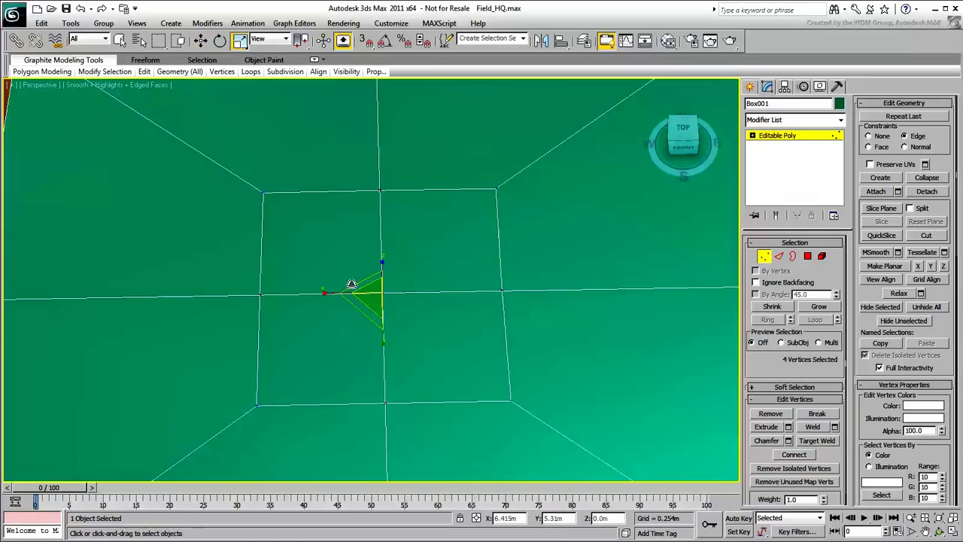
pyautogui.moveTo(361, 304)
pyautogui.mouseDown()
pyautogui.moveTo(353, 307)
pyautogui.moveTo(369, 303)
pyautogui.mouseUp()
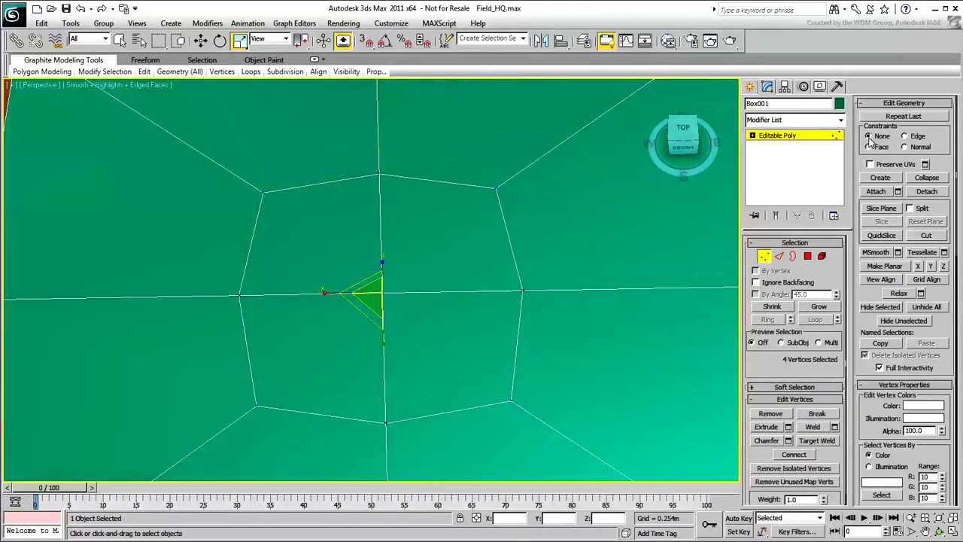
# Step: Extrude the centre top polygons upward into a column for the spout
pyautogui.click(810, 259)
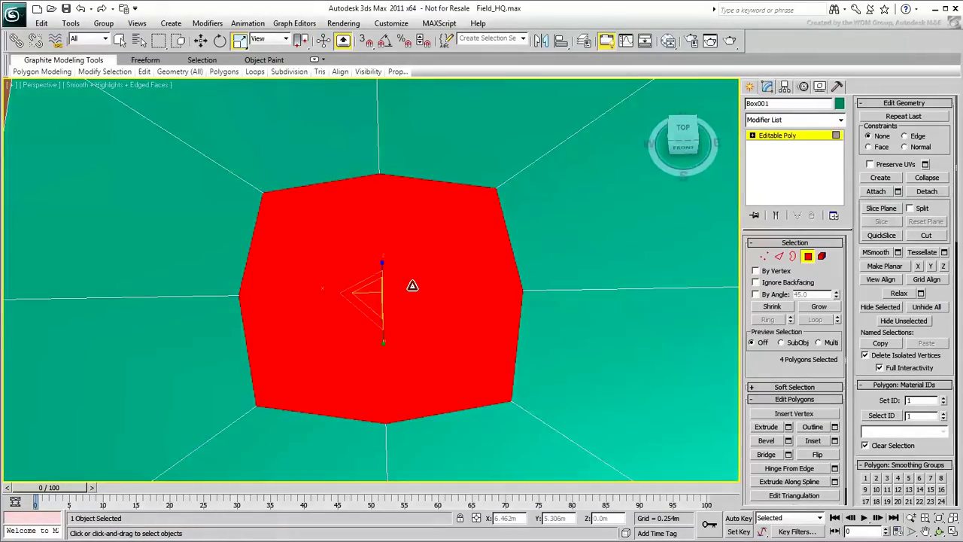
pyautogui.scroll(-5, 409, 286)
pyautogui.keyDown('alt'); pyautogui.moveTo(409, 286); pyautogui.dragTo(450, 277, button='middle'); pyautogui.keyUp('alt')
pyautogui.scroll(4, 450, 277)
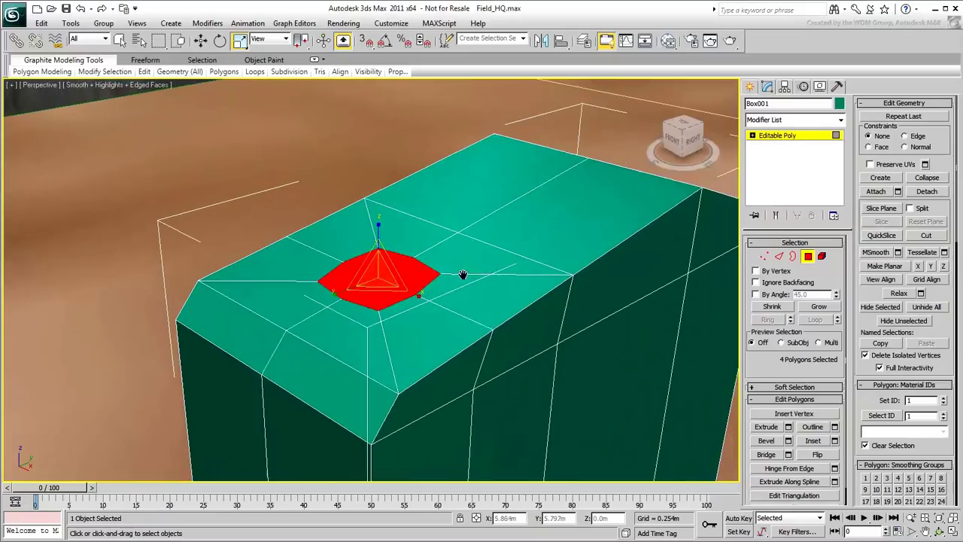
pyautogui.click(767, 427)
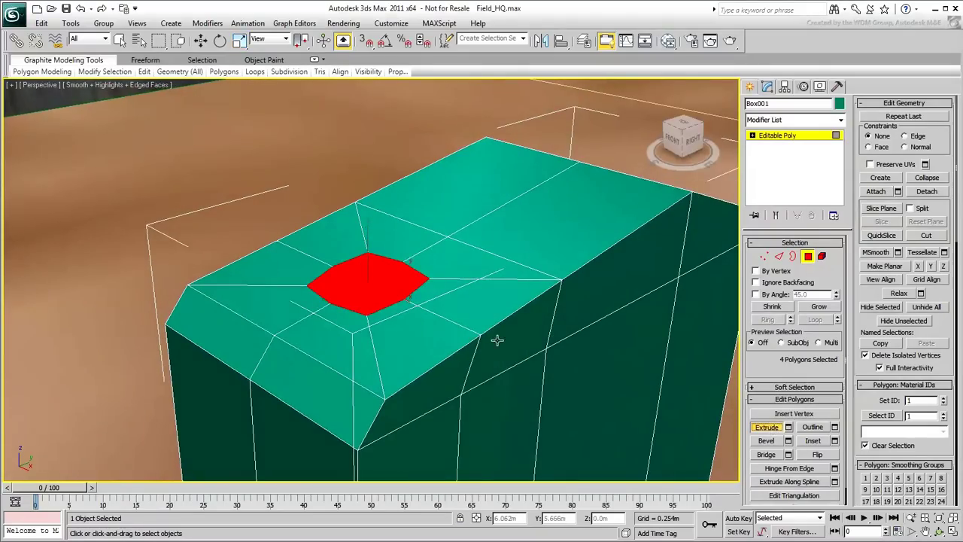
pyautogui.moveTo(376, 290); pyautogui.dragTo(378, 283)
pyautogui.scroll(-2, 383, 247)
pyautogui.keyDown('alt'); pyautogui.moveTo(359, 183); pyautogui.dragTo(370, 221, button='middle'); pyautogui.keyUp('alt')
pyautogui.scroll(4, 383, 243)
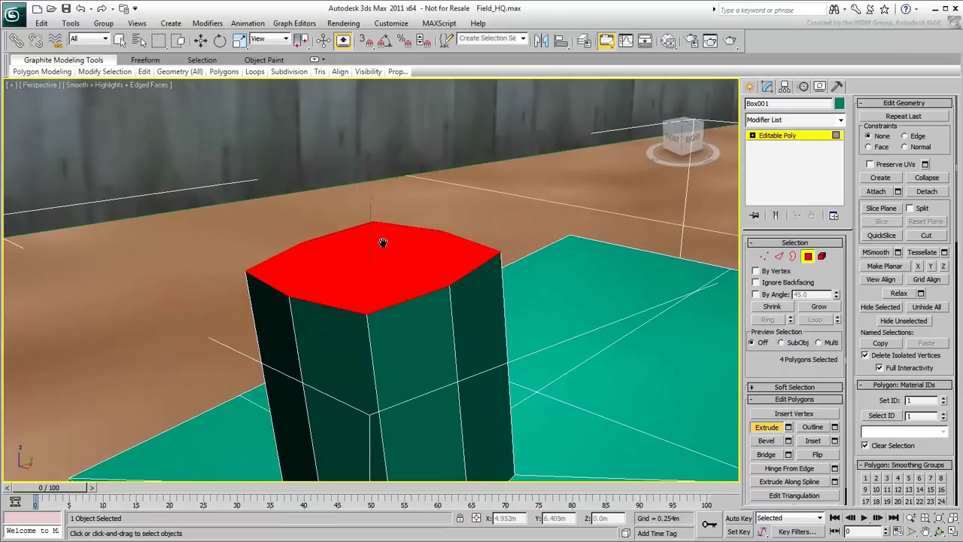
# Step: Bevel the column top several times into a wider, inset-topped cap, then deselect
pyautogui.click(772, 442)
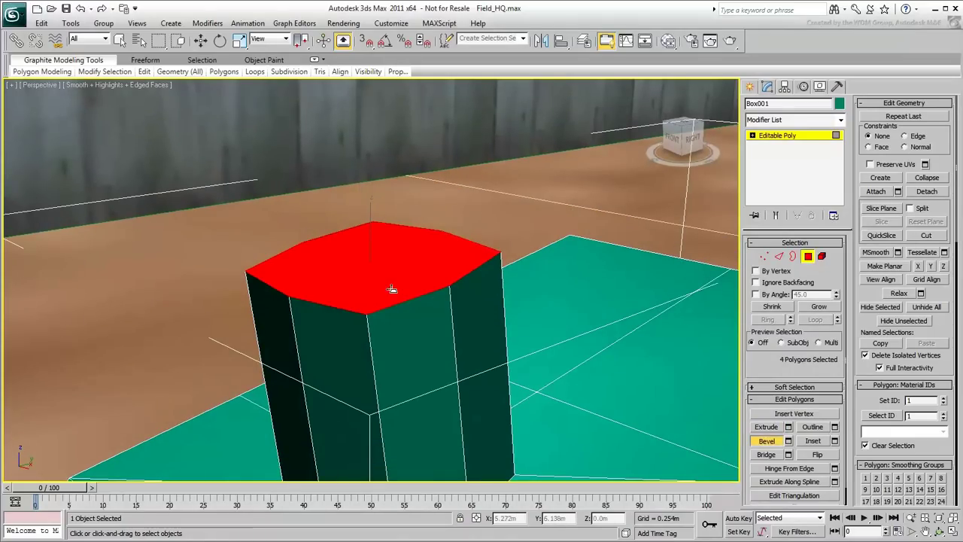
pyautogui.moveTo(392, 286); pyautogui.dragTo(386, 286)
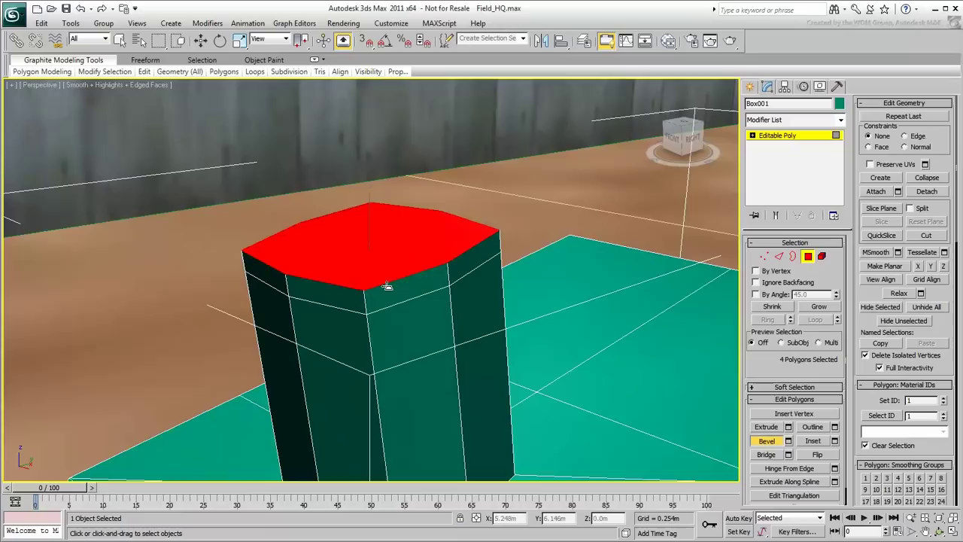
pyautogui.moveTo(386, 287); pyautogui.dragTo(393, 285)
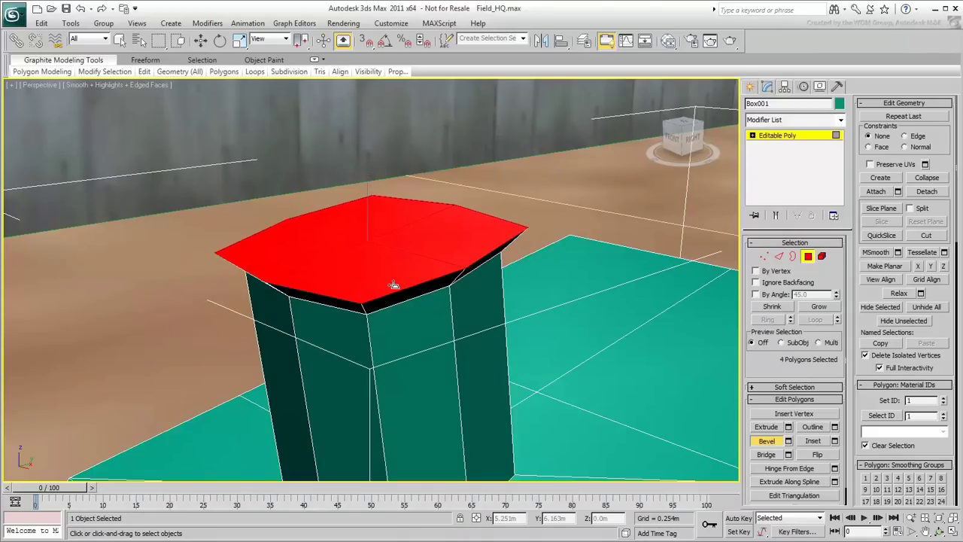
pyautogui.moveTo(368, 260); pyautogui.dragTo(369, 259)
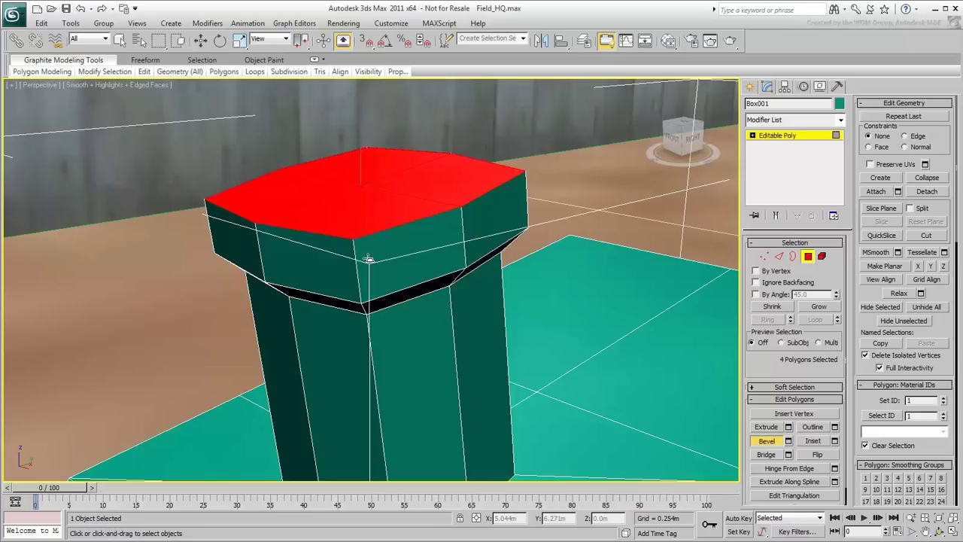
pyautogui.moveTo(369, 259); pyautogui.dragTo(354, 205)
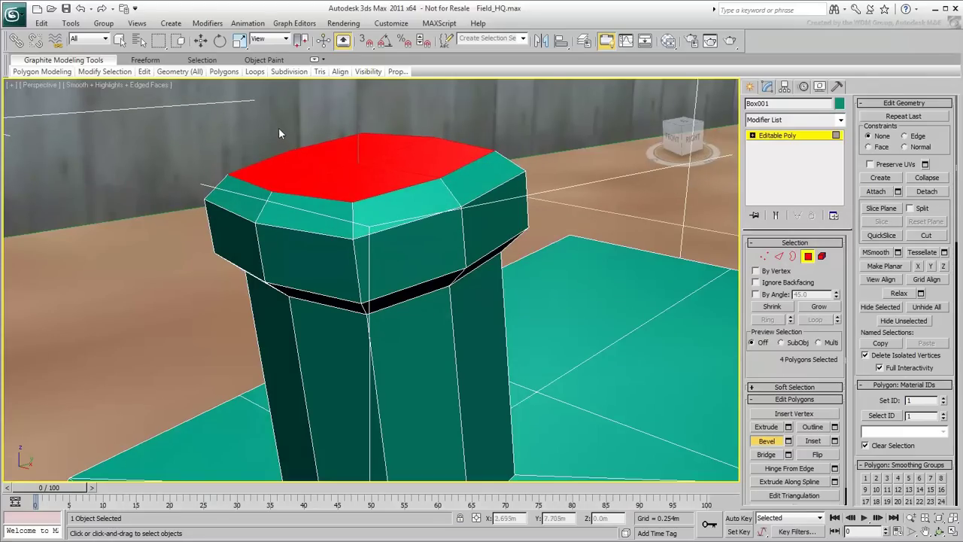
pyautogui.click(277, 127)
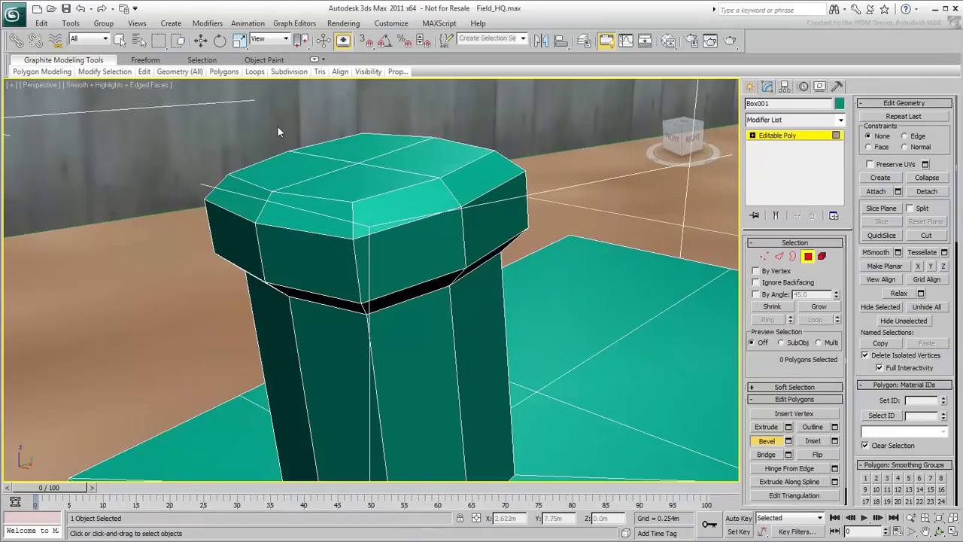
pyautogui.scroll(-5, 277, 132)
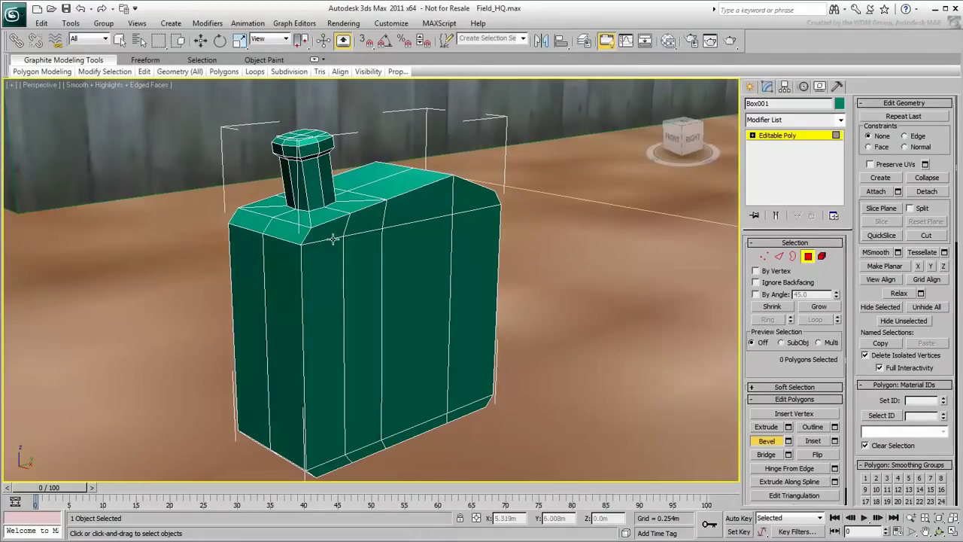
# Step: Select the 24 front body polygons and bevel them inward into a recessed panel
pyautogui.keyDown('ctrl'); pyautogui.click(360, 269); pyautogui.keyUp('ctrl')
pyautogui.keyDown('ctrl'); pyautogui.click(399, 269); pyautogui.keyUp('ctrl')
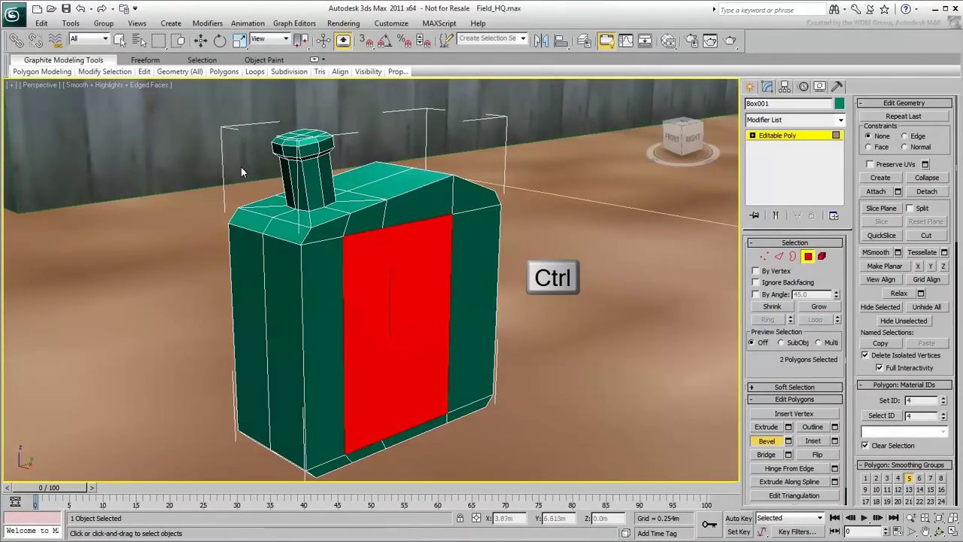
pyautogui.keyDown('alt'); pyautogui.moveTo(240, 167); pyautogui.dragTo(358, 192, button='middle'); pyautogui.keyUp('alt')
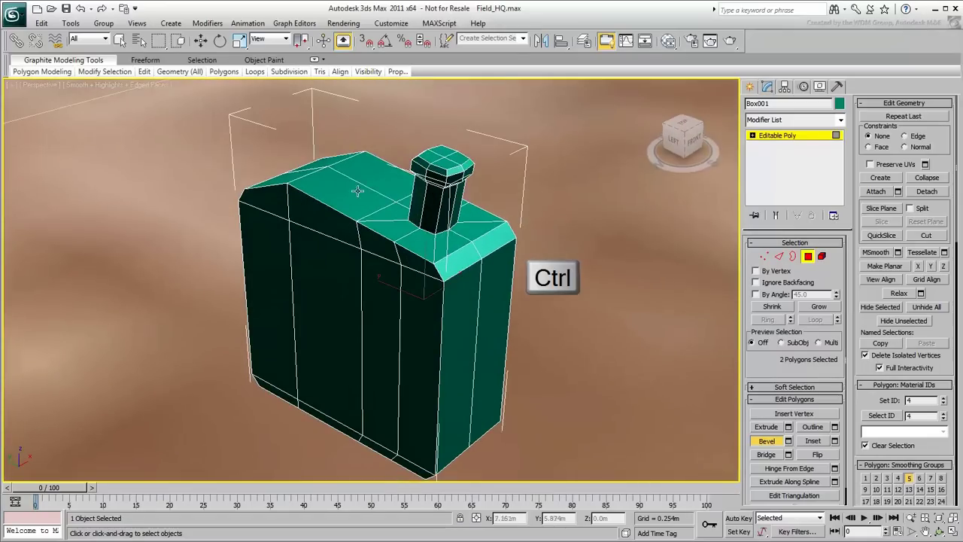
pyautogui.keyDown('ctrl'); pyautogui.click(376, 269); pyautogui.keyUp('ctrl')
pyautogui.keyDown('ctrl'); pyautogui.click(349, 264); pyautogui.keyUp('ctrl')
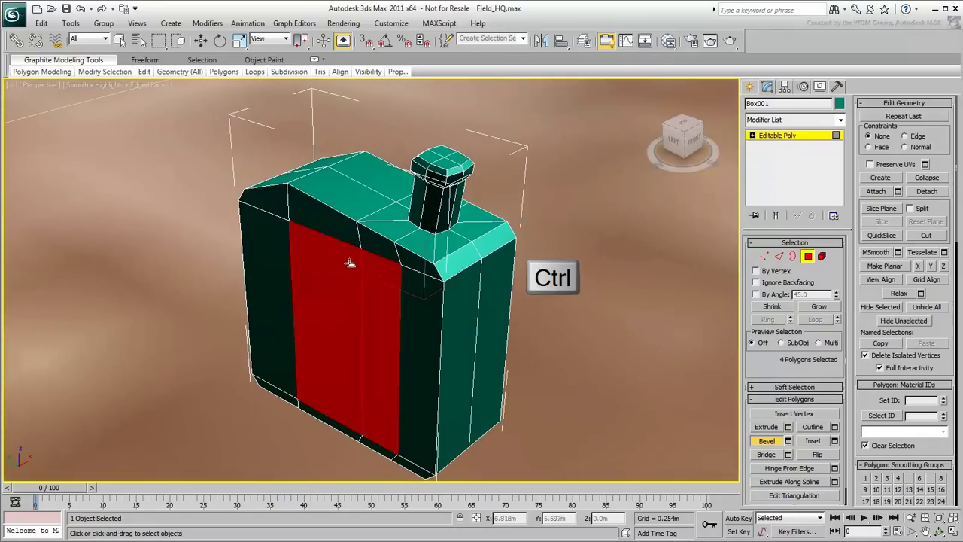
pyautogui.keyDown('alt'); pyautogui.moveTo(350, 262); pyautogui.dragTo(222, 243, button='middle'); pyautogui.keyUp('alt')
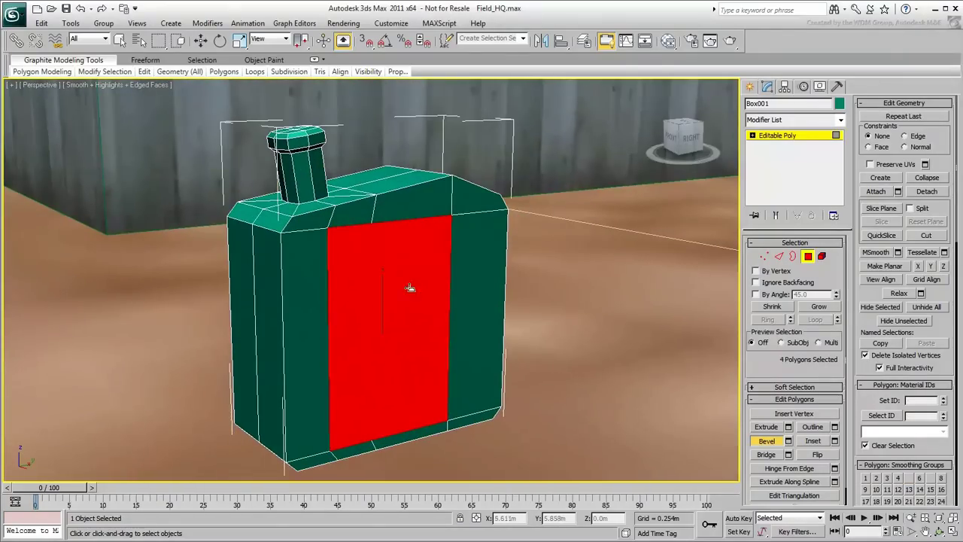
pyautogui.click(819, 306)
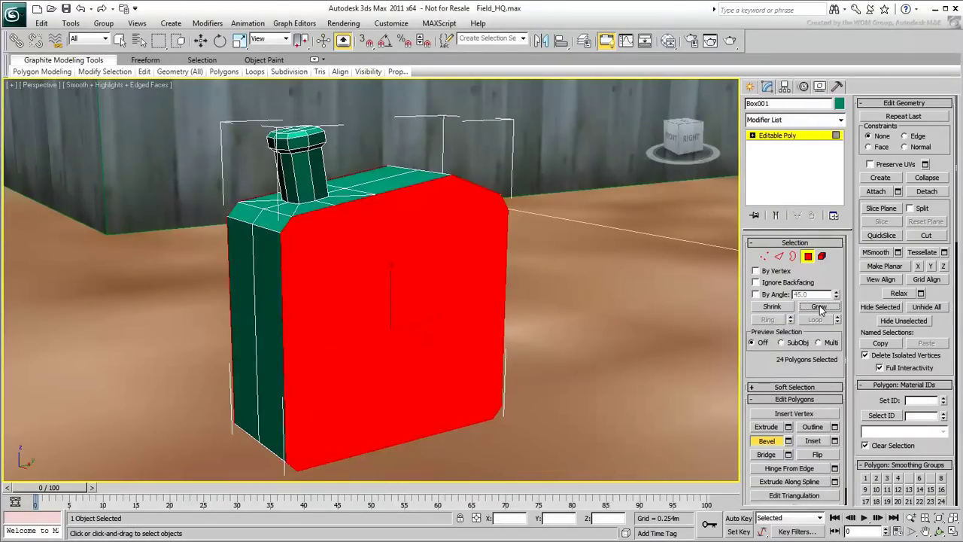
pyautogui.keyDown('alt'); pyautogui.moveTo(402, 318); pyautogui.dragTo(401, 315, button='middle'); pyautogui.keyUp('alt')
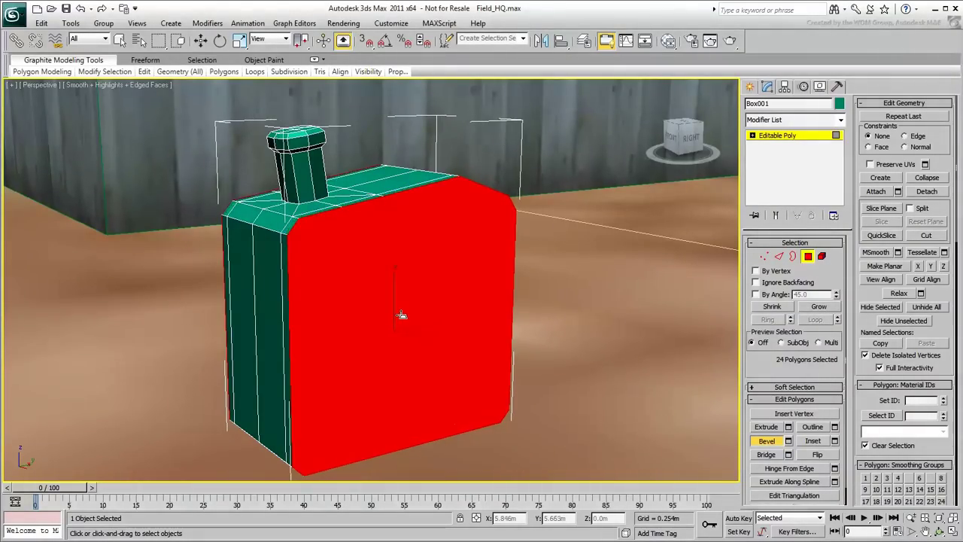
pyautogui.moveTo(401, 314); pyautogui.dragTo(403, 334)
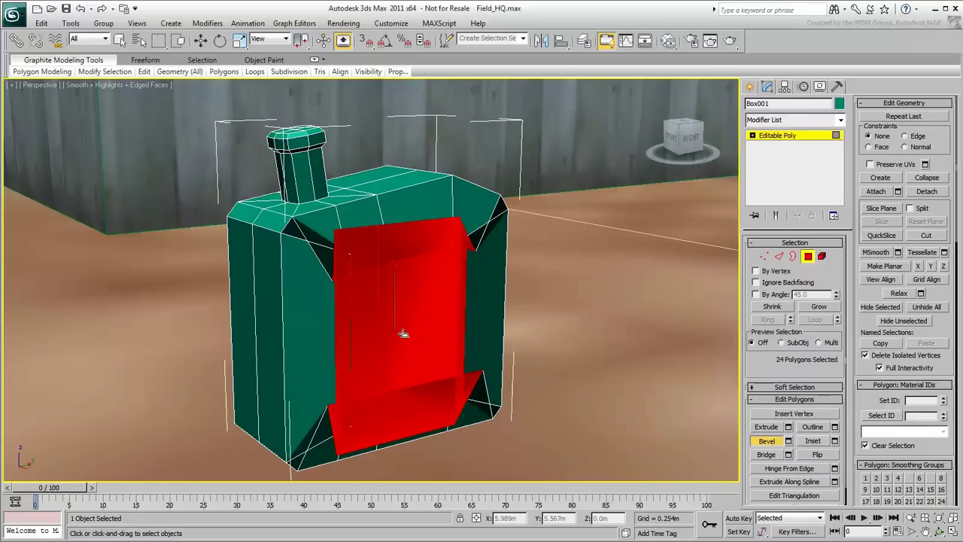
# Step: Undo the bevel and extrude the front polygons outward instead
pyautogui.hotkey('ctrl', 'z')
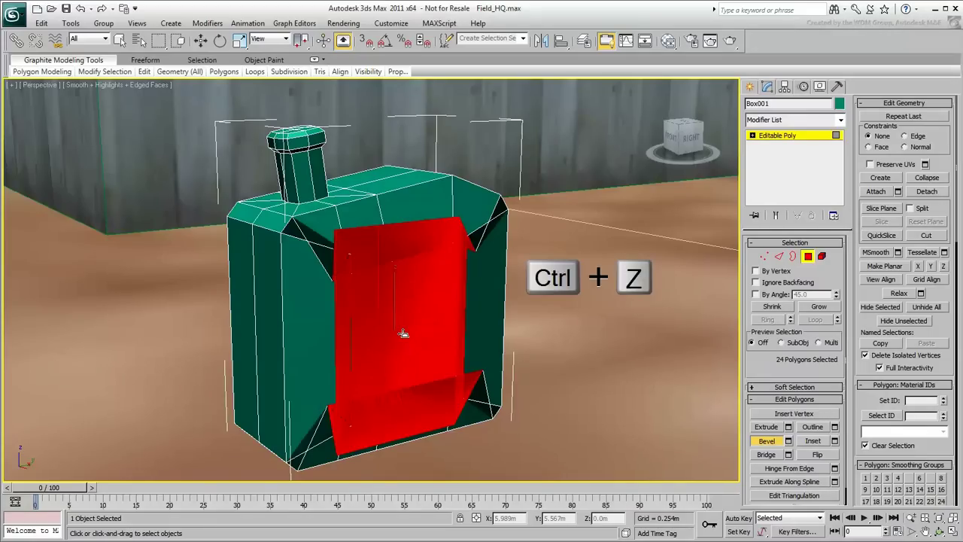
pyautogui.click(766, 427)
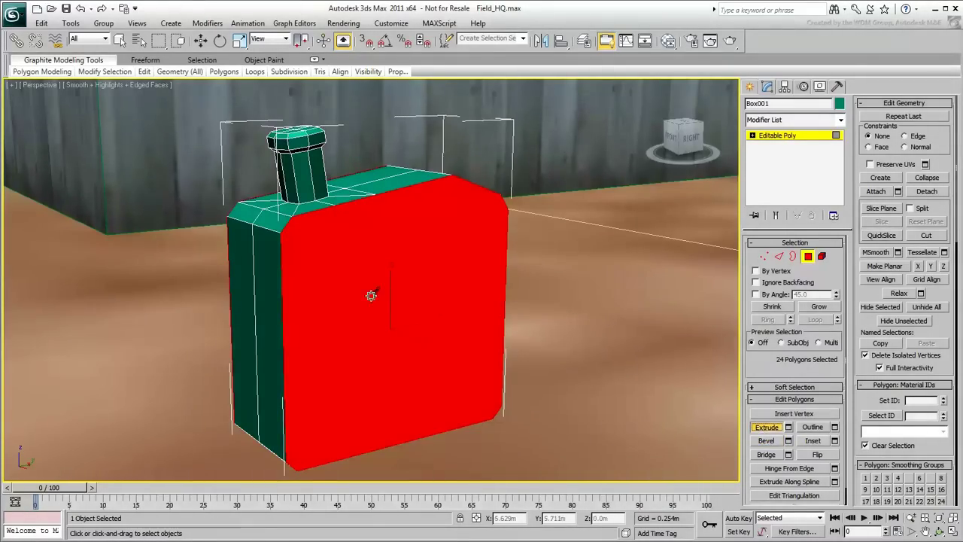
pyautogui.keyDown('alt'); pyautogui.moveTo(373, 294); pyautogui.dragTo(400, 308, button='middle'); pyautogui.keyUp('alt')
pyautogui.moveTo(399, 308); pyautogui.dragTo(399, 307)
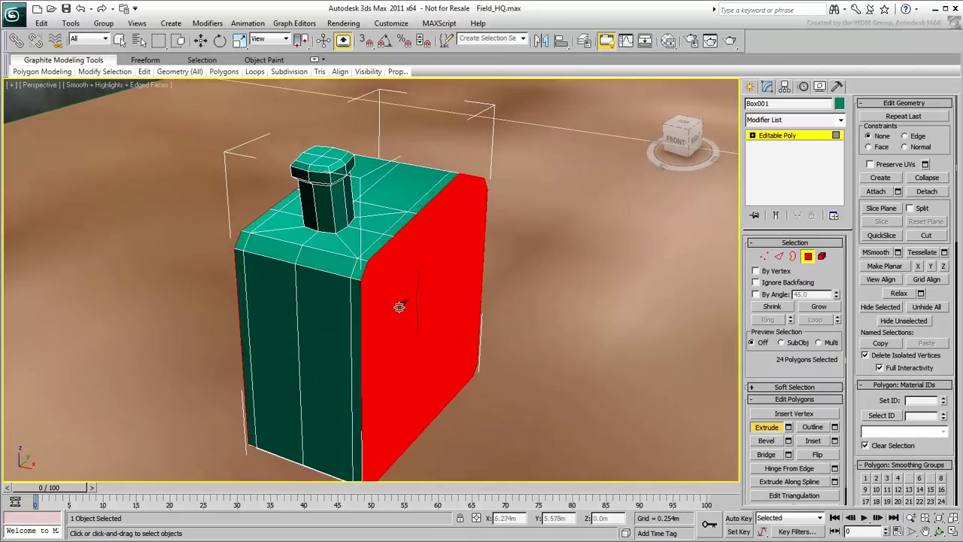
# Step: Scale the extruded front face down to 94%, then pick a single vertical strip polygon
pyautogui.click(240, 42)
pyautogui.keyDown('alt'); pyautogui.moveTo(433, 312); pyautogui.dragTo(437, 301, button='middle'); pyautogui.keyUp('alt')
pyautogui.moveTo(334, 288); pyautogui.dragTo(334, 290)
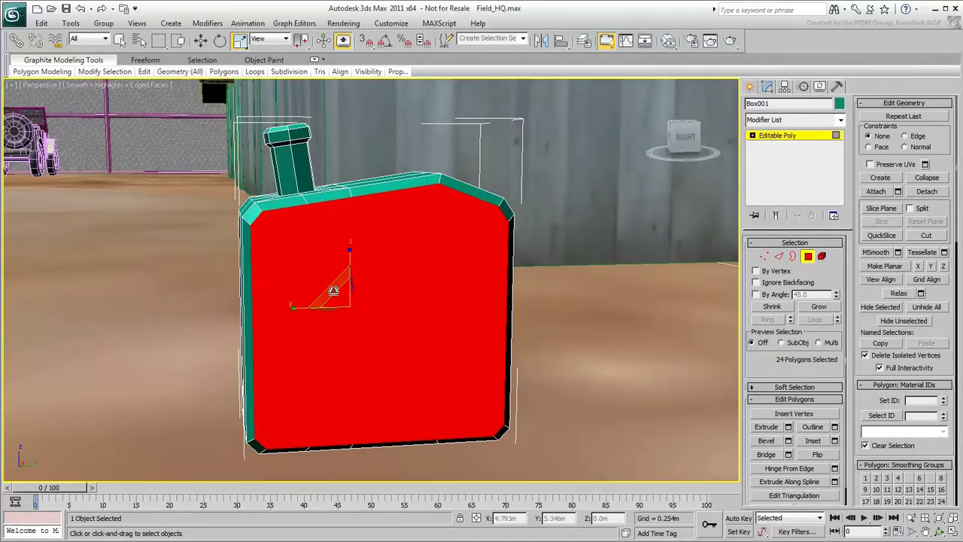
pyautogui.click(317, 258)
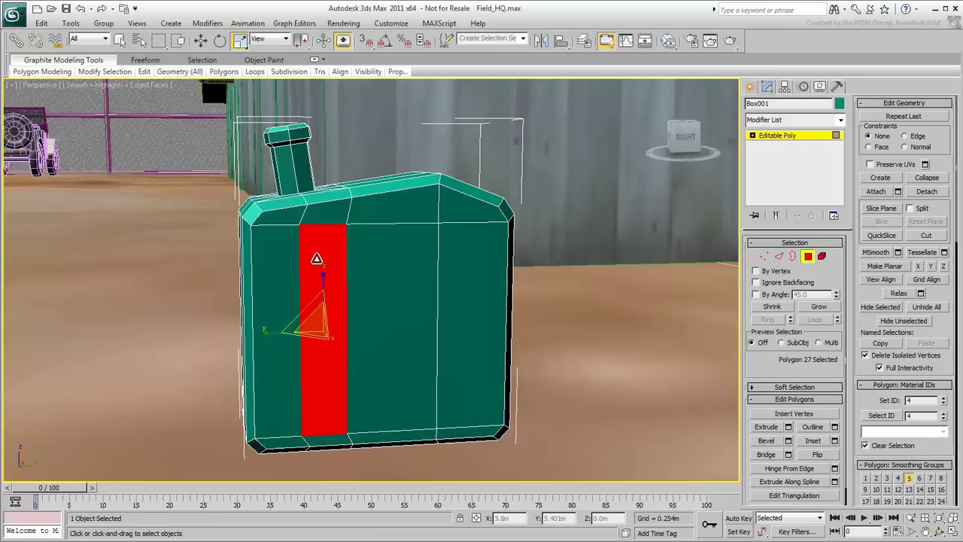
# Step: Connect the ring of vertical body edges to add a horizontal loop around the middle
pyautogui.click(781, 256)
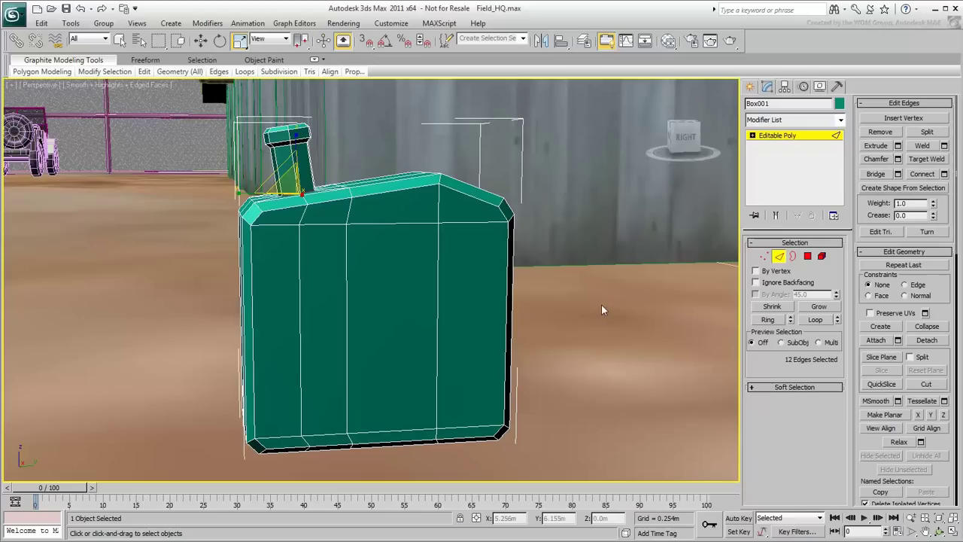
pyautogui.click(438, 322)
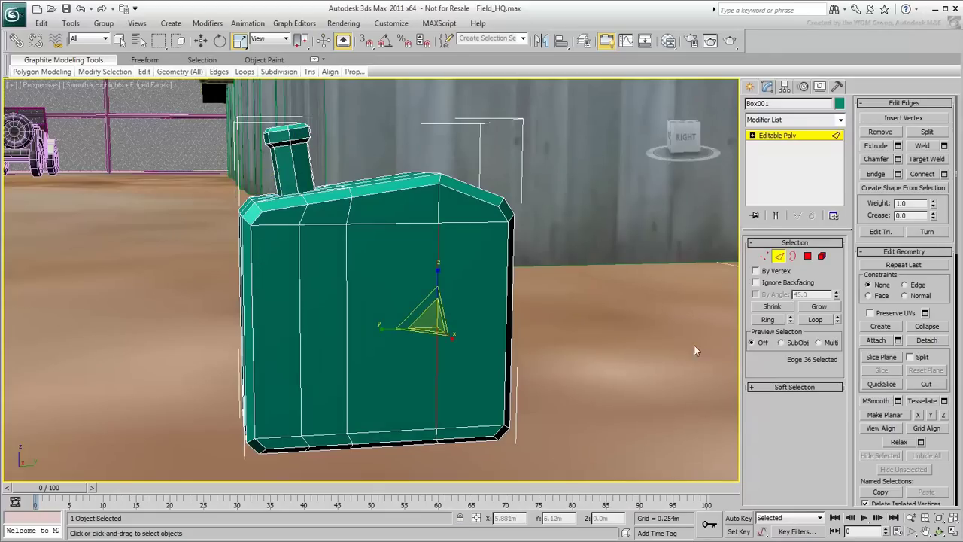
pyautogui.click(771, 319)
pyautogui.click(924, 175)
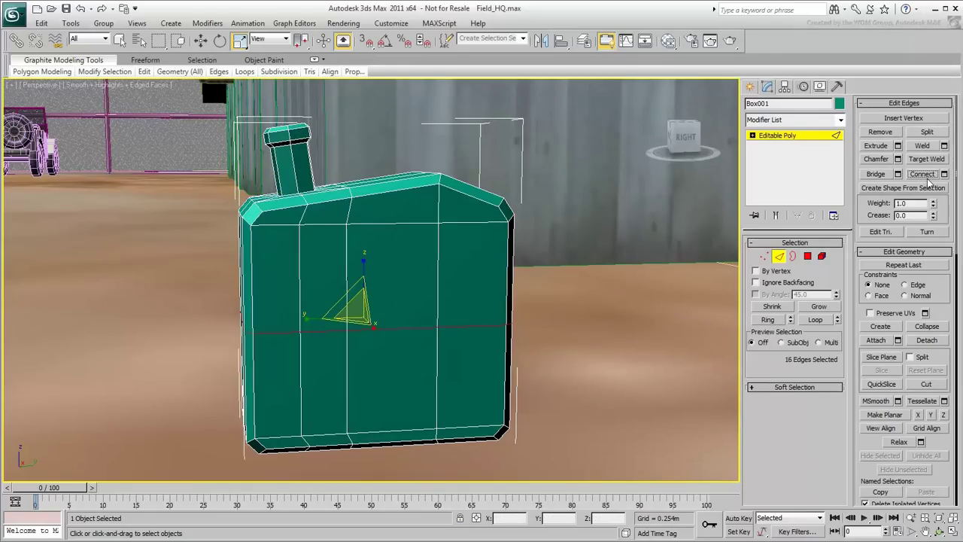
# Step: Connect a ring of 16 top edges into a new loop slid to -50
pyautogui.keyDown('alt'); pyautogui.moveTo(609, 286); pyautogui.dragTo(508, 323, button='middle'); pyautogui.keyUp('alt')
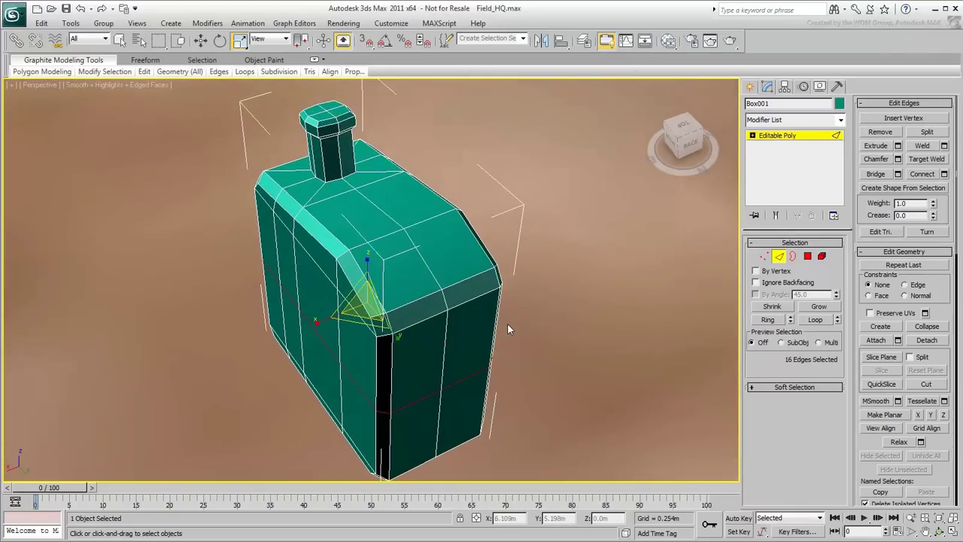
pyautogui.click(434, 276)
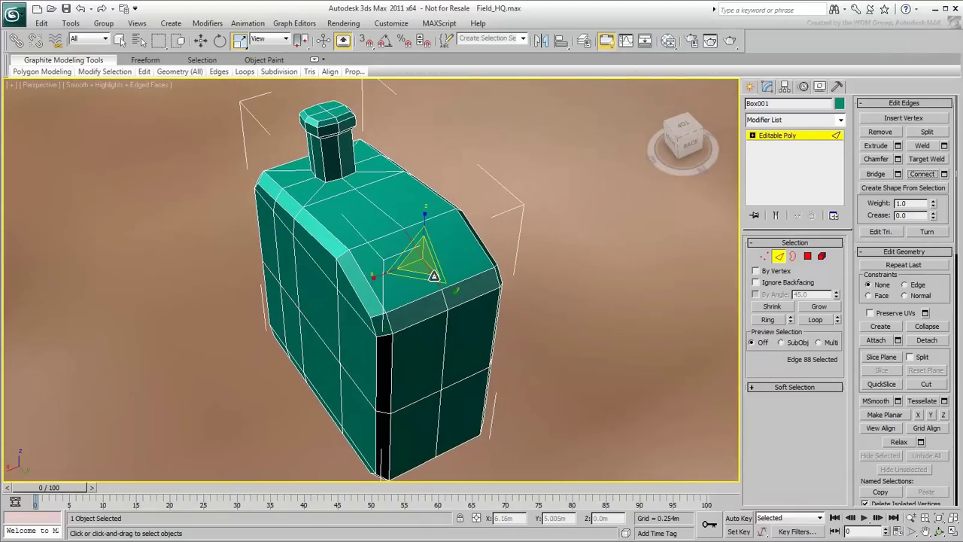
pyautogui.click(767, 319)
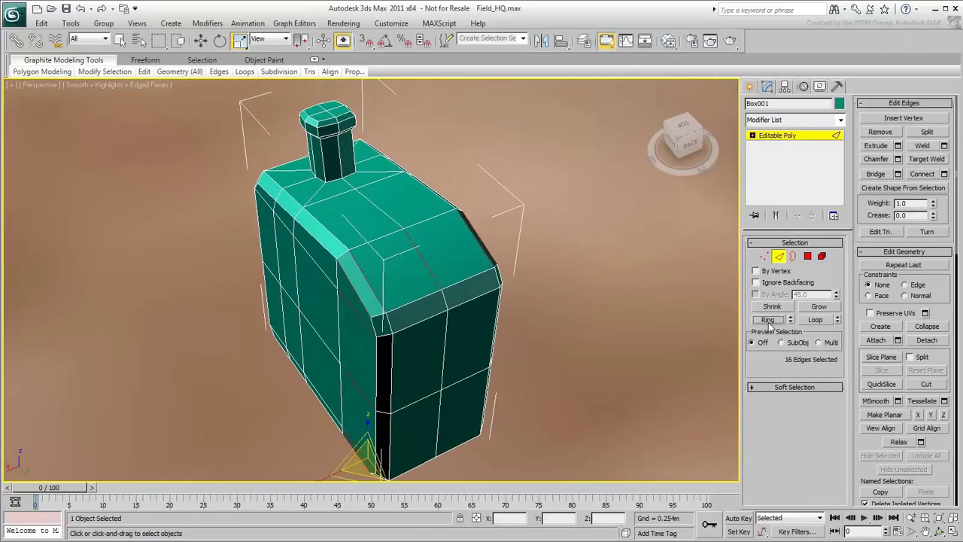
pyautogui.click(945, 174)
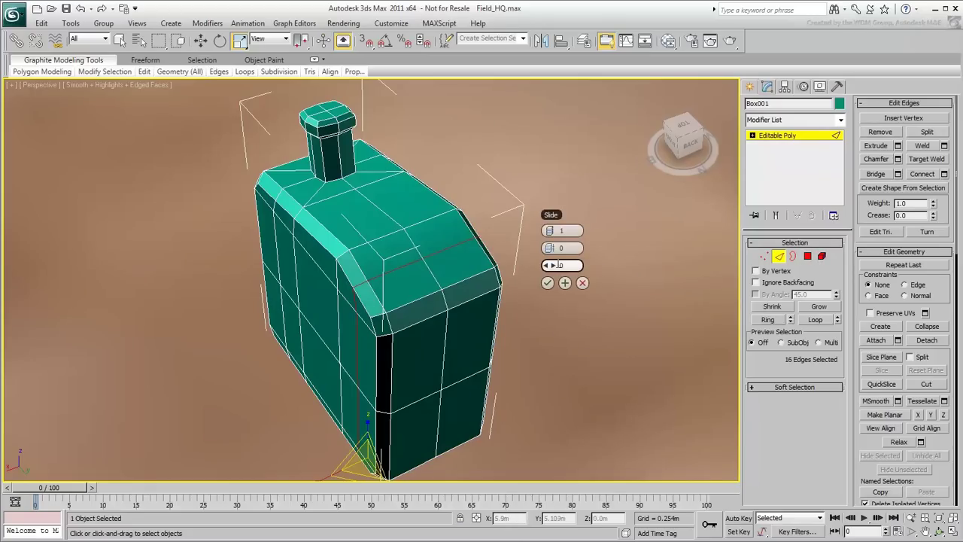
pyautogui.moveTo(554, 265); pyautogui.dragTo(424, 264)
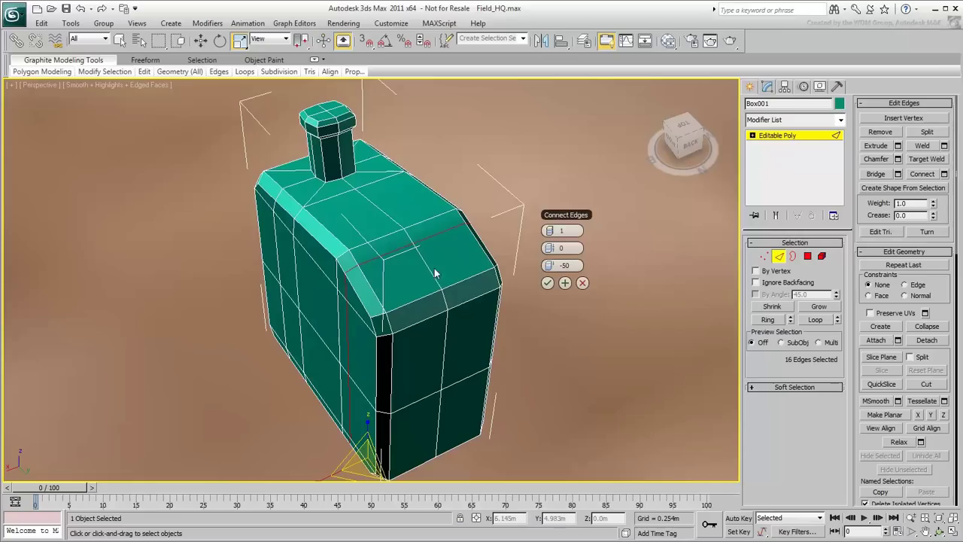
pyautogui.click(547, 283)
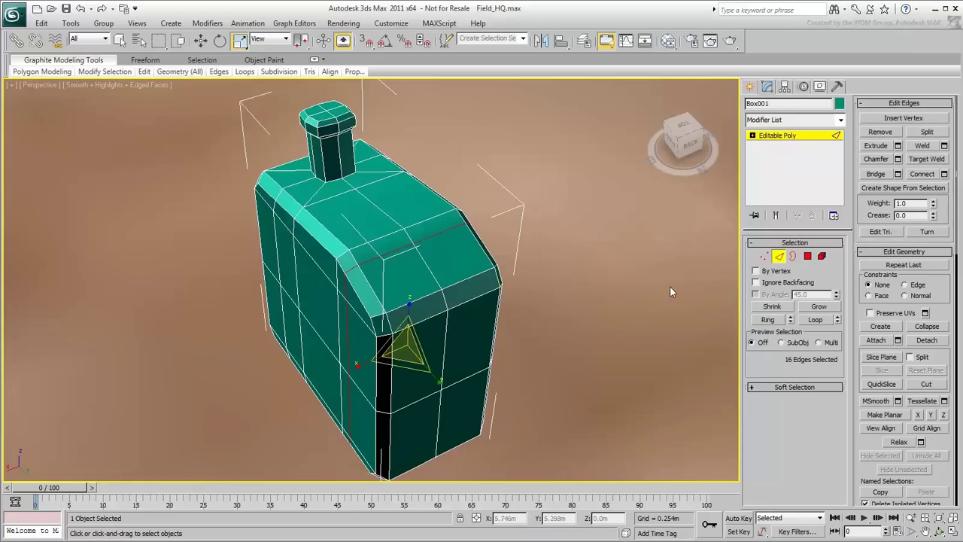
# Step: Select four polygons on the can's top shoulder band
pyautogui.click(808, 257)
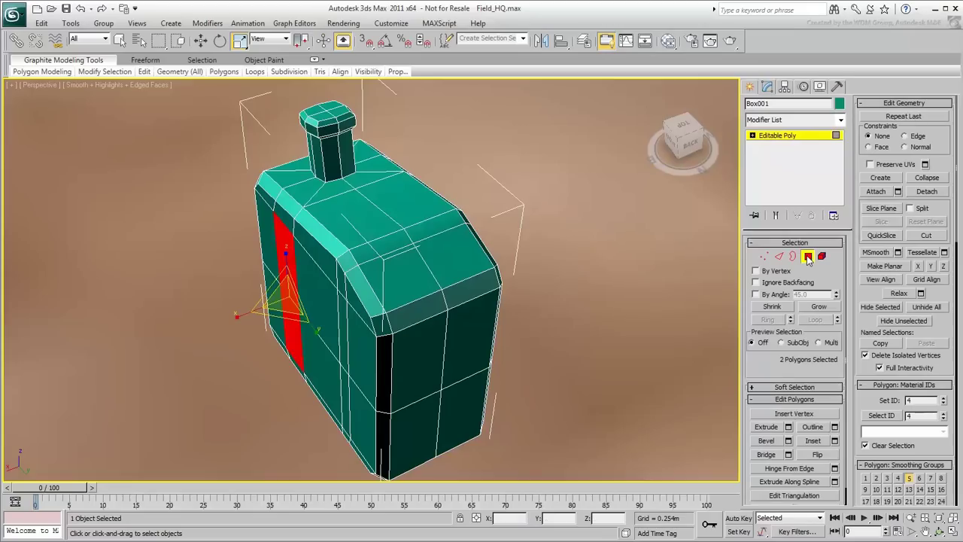
pyautogui.click(548, 262)
pyautogui.click(413, 311)
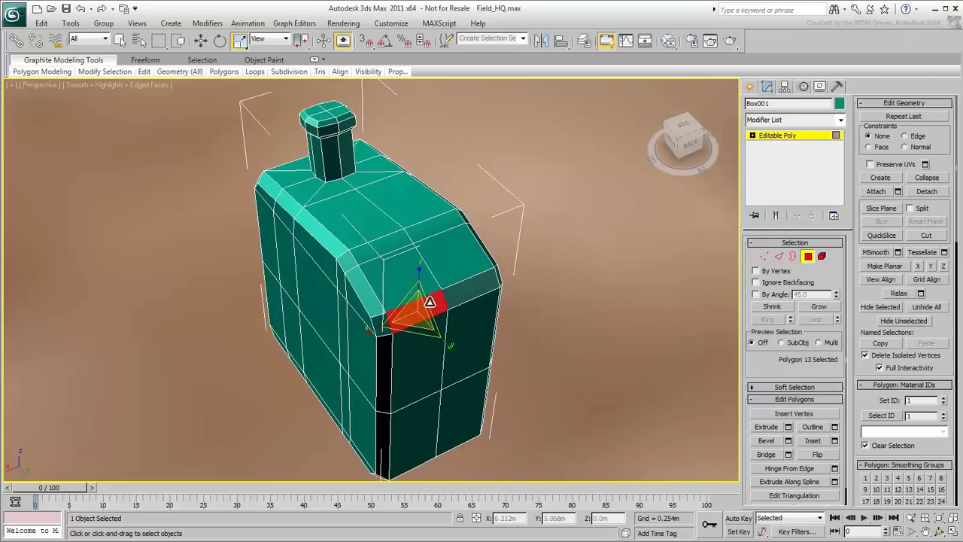
pyautogui.keyDown('ctrl'); pyautogui.click(473, 289); pyautogui.keyUp('ctrl')
pyautogui.keyDown('ctrl'); pyautogui.click(424, 232); pyautogui.keyUp('ctrl')
pyautogui.keyDown('ctrl'); pyautogui.click(393, 240); pyautogui.keyUp('ctrl')
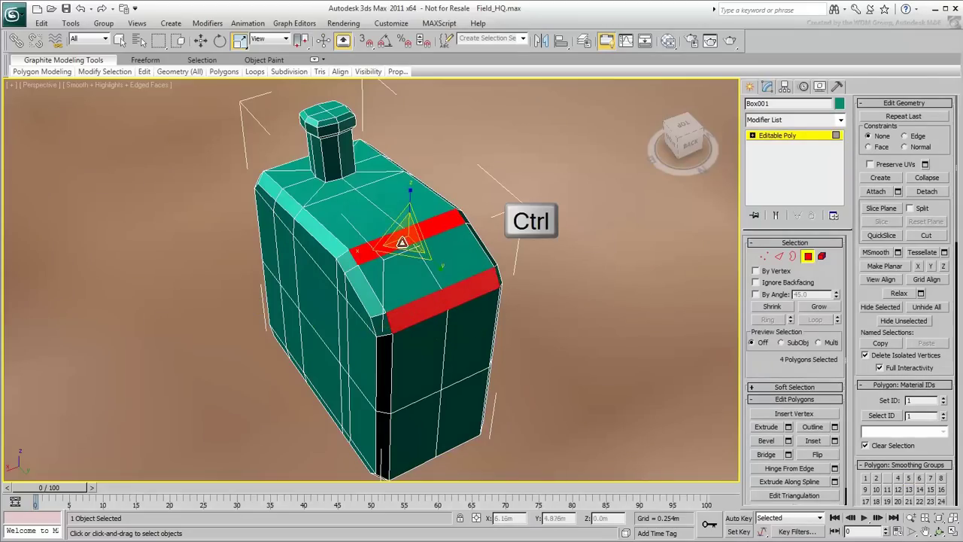
pyautogui.moveTo(512, 259); pyautogui.dragTo(483, 256, button='middle')
pyautogui.scroll(3, 483, 256)
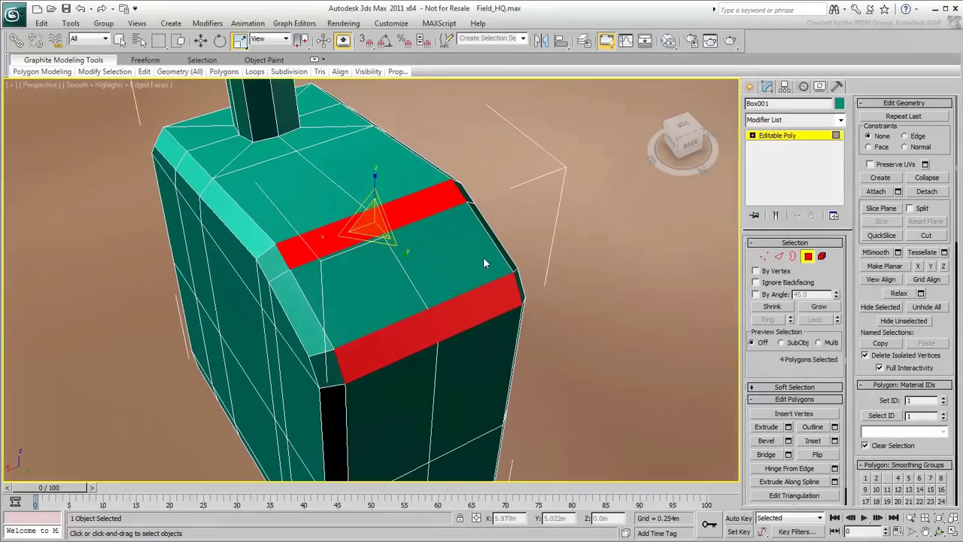
# Step: Inset the four polygons and scale them to 84% along X
pyautogui.click(825, 438)
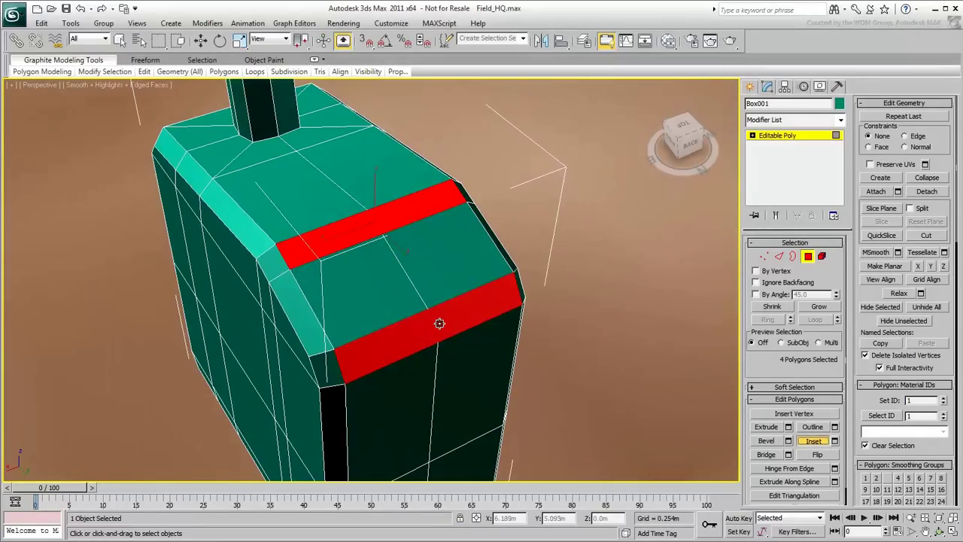
pyautogui.moveTo(440, 323); pyautogui.dragTo(437, 322)
pyautogui.click(240, 41)
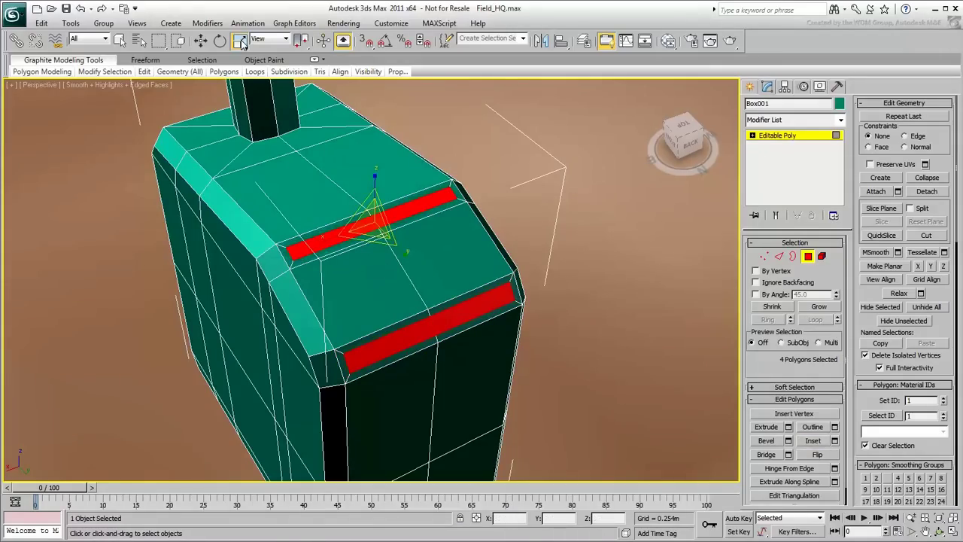
pyautogui.moveTo(321, 243); pyautogui.dragTo(441, 210)
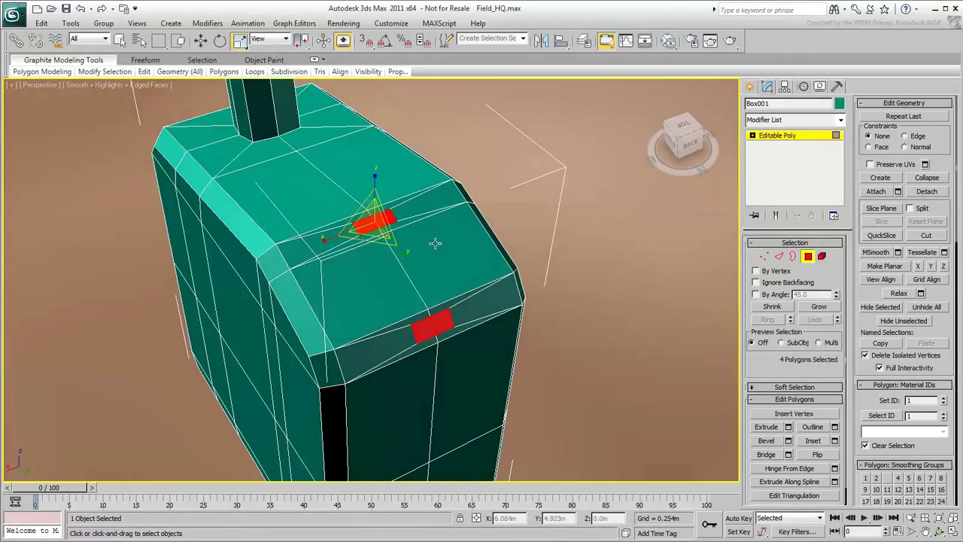
pyautogui.keyDown('alt'); pyautogui.moveTo(438, 313); pyautogui.dragTo(475, 313, button='middle'); pyautogui.keyUp('alt')
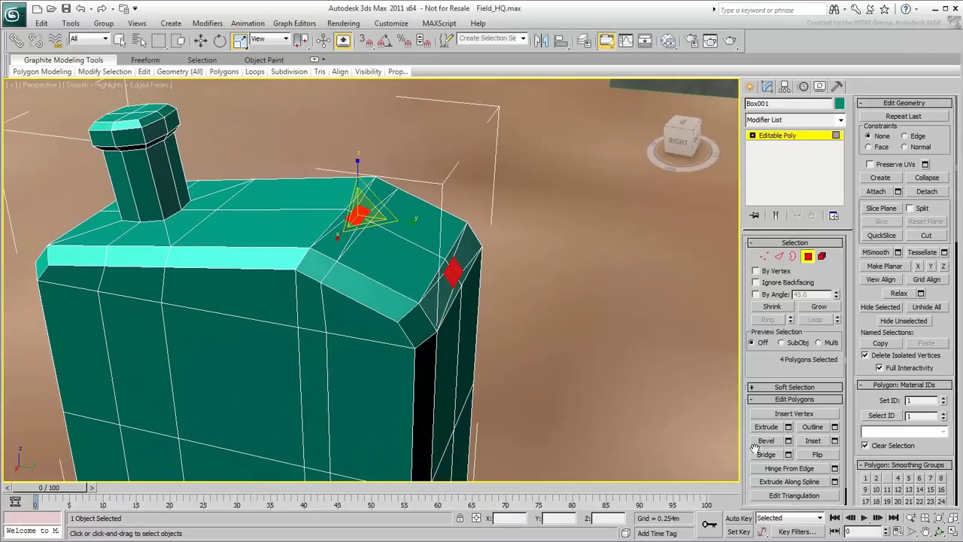
# Step: Extrude the shoulder patches into handle prongs, shrink their tips, and extrude them again
pyautogui.click(766, 426)
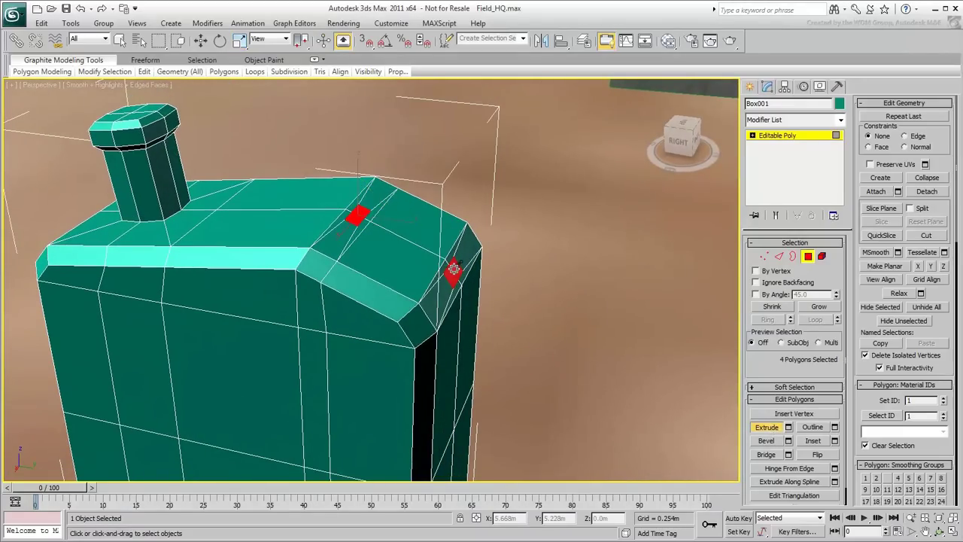
pyautogui.moveTo(455, 270); pyautogui.dragTo(469, 254)
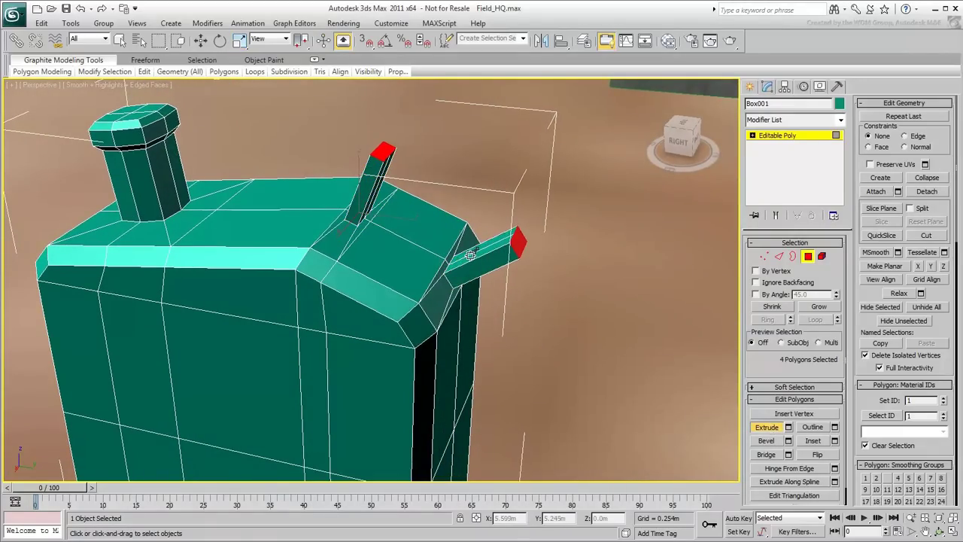
pyautogui.keyDown('alt'); pyautogui.moveTo(566, 275); pyautogui.dragTo(533, 280, button='middle'); pyautogui.keyUp('alt')
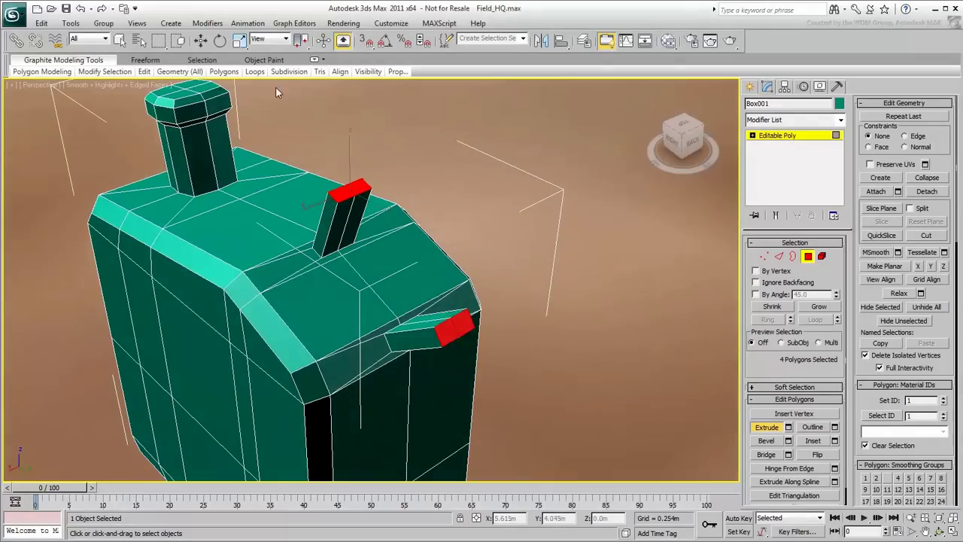
pyautogui.click(241, 42)
pyautogui.moveTo(305, 208); pyautogui.dragTo(325, 203)
pyautogui.keyDown('alt'); pyautogui.moveTo(349, 205); pyautogui.dragTo(467, 326, button='middle'); pyautogui.keyUp('alt')
pyautogui.click(767, 427)
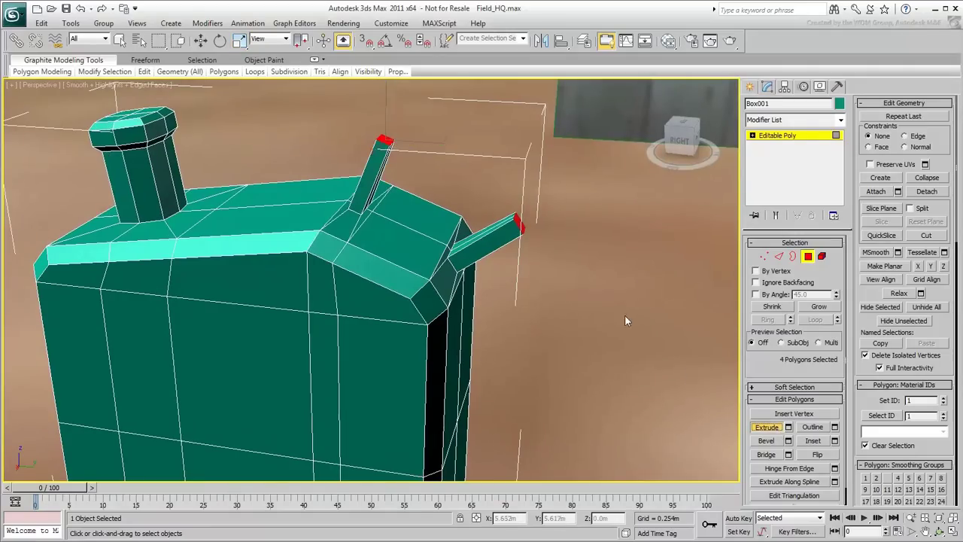
pyautogui.keyDown('alt'); pyautogui.moveTo(625, 315); pyautogui.dragTo(610, 321, button='middle'); pyautogui.keyUp('alt')
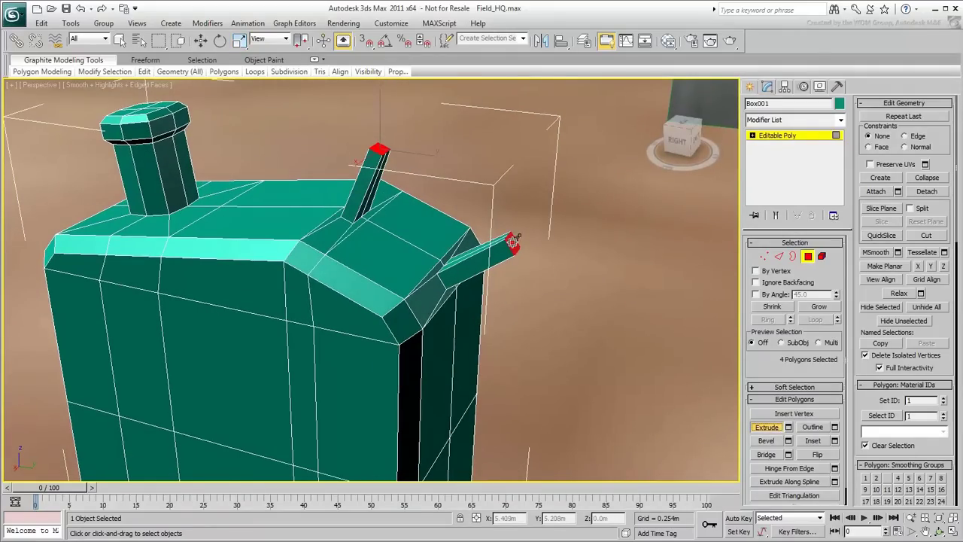
pyautogui.moveTo(514, 241); pyautogui.dragTo(517, 239)
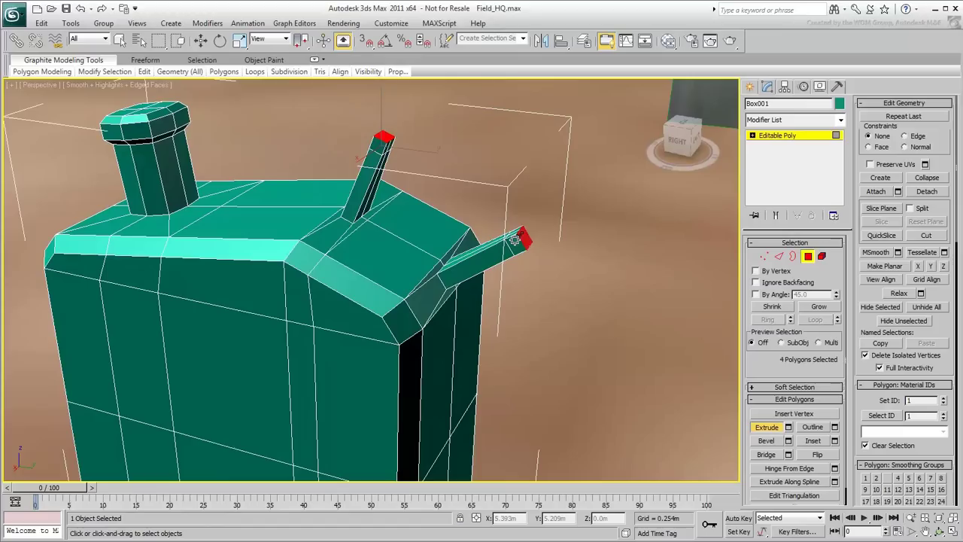
pyautogui.click(539, 274)
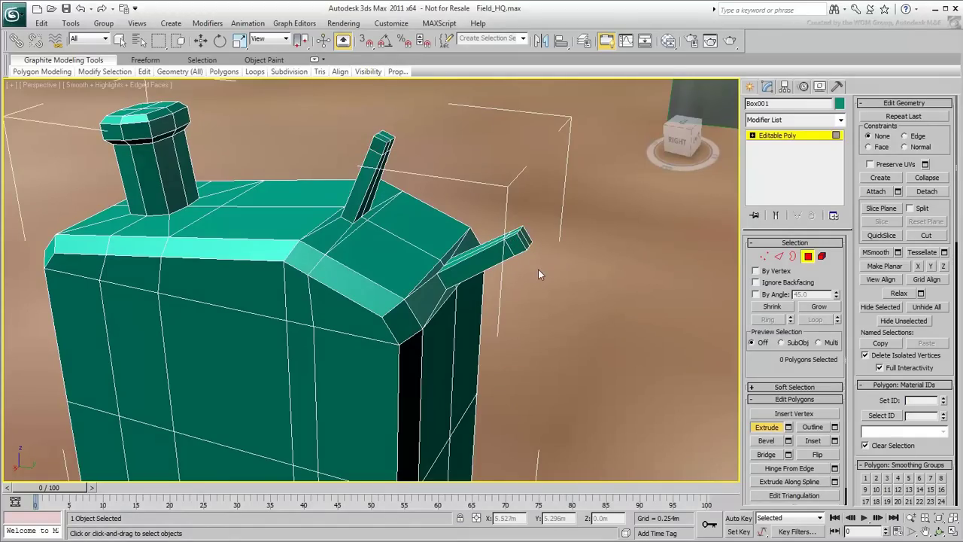
pyautogui.keyDown('alt'); pyautogui.moveTo(538, 269); pyautogui.dragTo(602, 353, button='middle'); pyautogui.keyUp('alt')
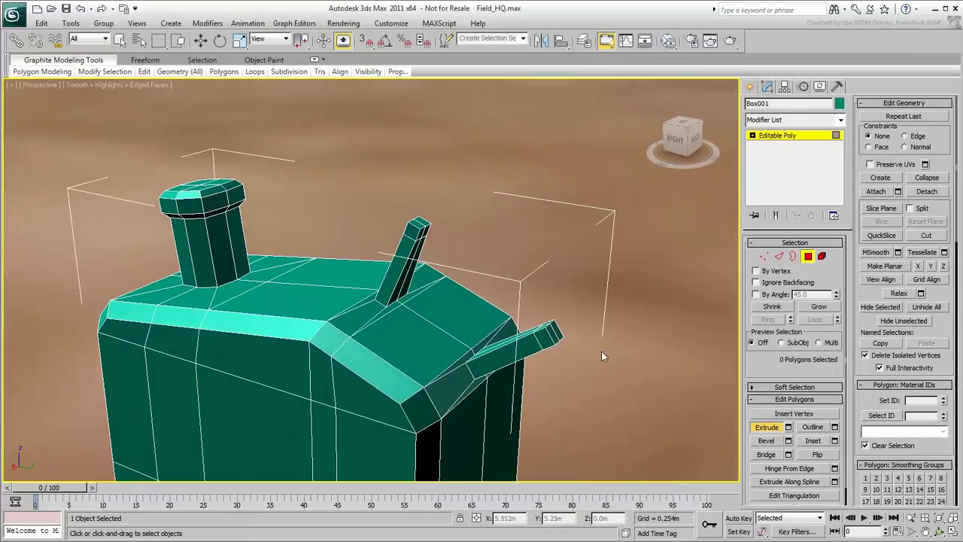
pyautogui.click(777, 431)
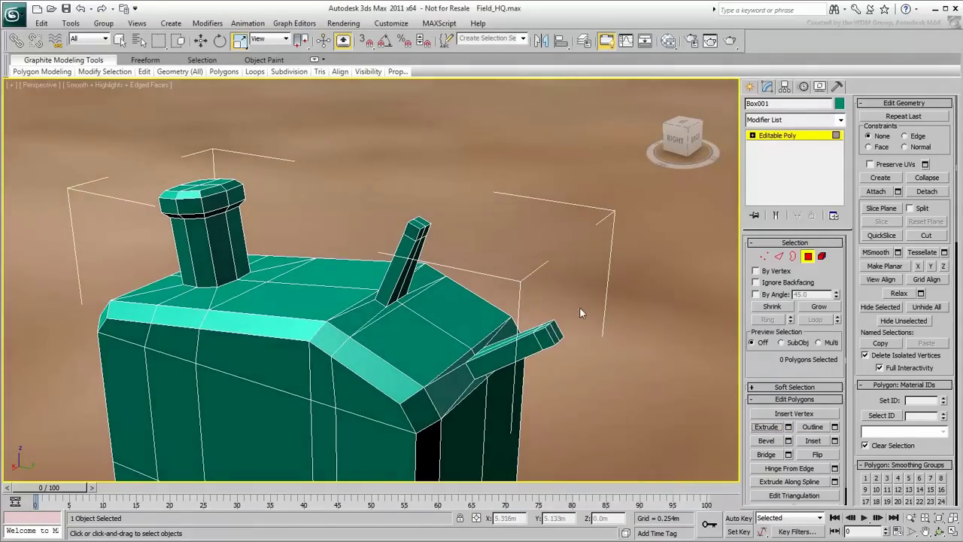
# Step: Select the tip faces of both handle arms and bridge them into a closed handle
pyautogui.scroll(3, 569, 301)
pyautogui.moveTo(570, 301); pyautogui.dragTo(503, 275, button='middle')
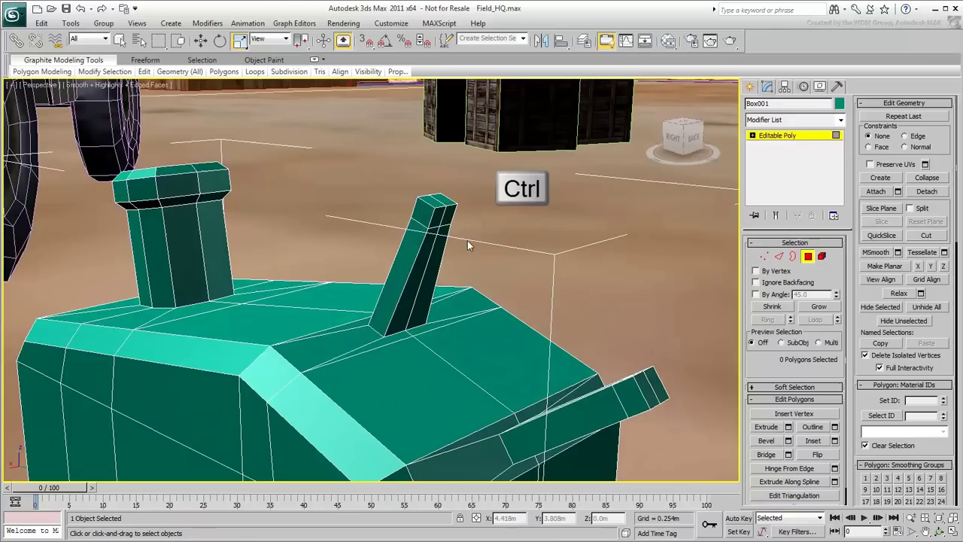
pyautogui.keyDown('ctrl'); pyautogui.click(441, 214); pyautogui.keyUp('ctrl')
pyautogui.keyDown('ctrl'); pyautogui.click(446, 216); pyautogui.keyUp('ctrl')
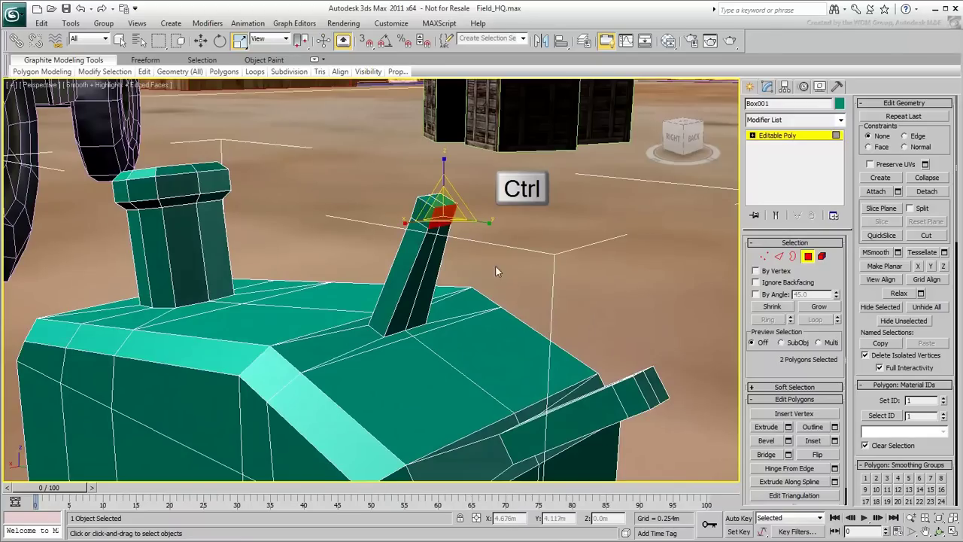
pyautogui.keyDown('alt'); pyautogui.moveTo(495, 265); pyautogui.dragTo(581, 275, button='middle'); pyautogui.keyUp('alt')
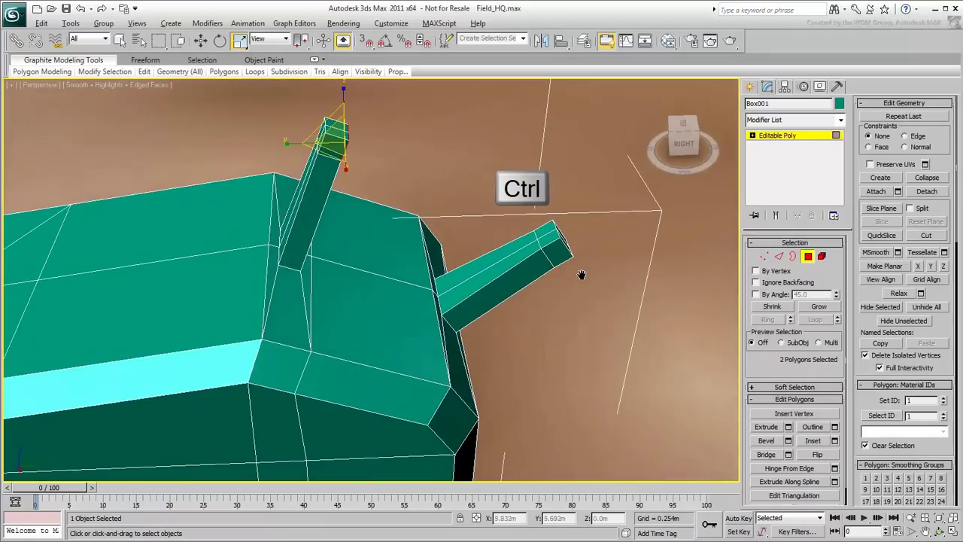
pyautogui.keyDown('ctrl'); pyautogui.click(544, 234); pyautogui.keyUp('ctrl')
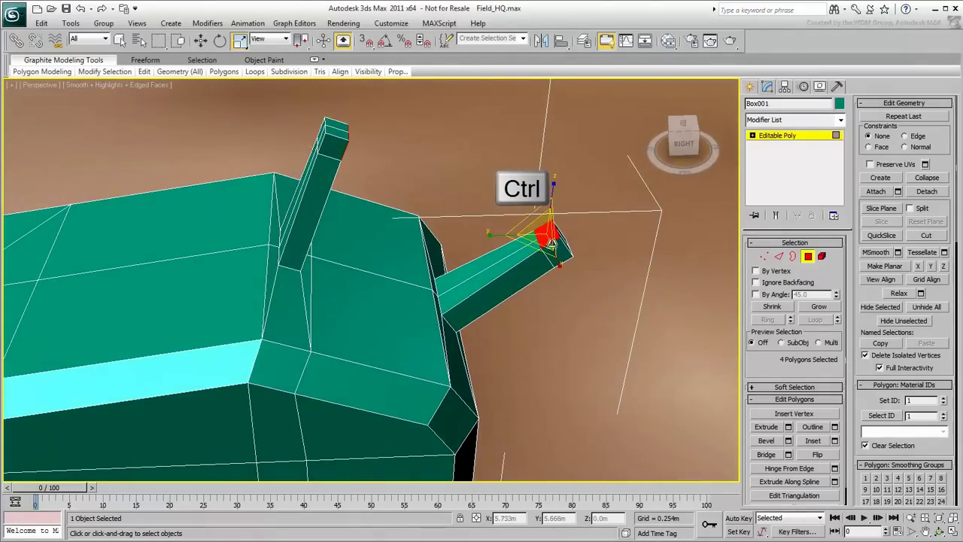
pyautogui.click(780, 455)
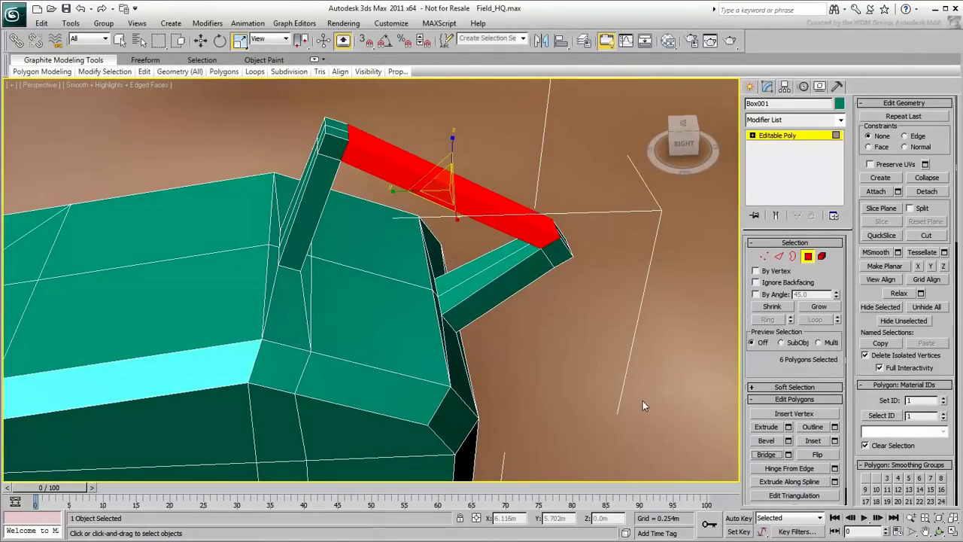
pyautogui.keyDown('alt'); pyautogui.moveTo(643, 400); pyautogui.dragTo(614, 385, button='middle'); pyautogui.keyUp('alt')
pyautogui.click(612, 384)
pyautogui.scroll(-4, 611, 380)
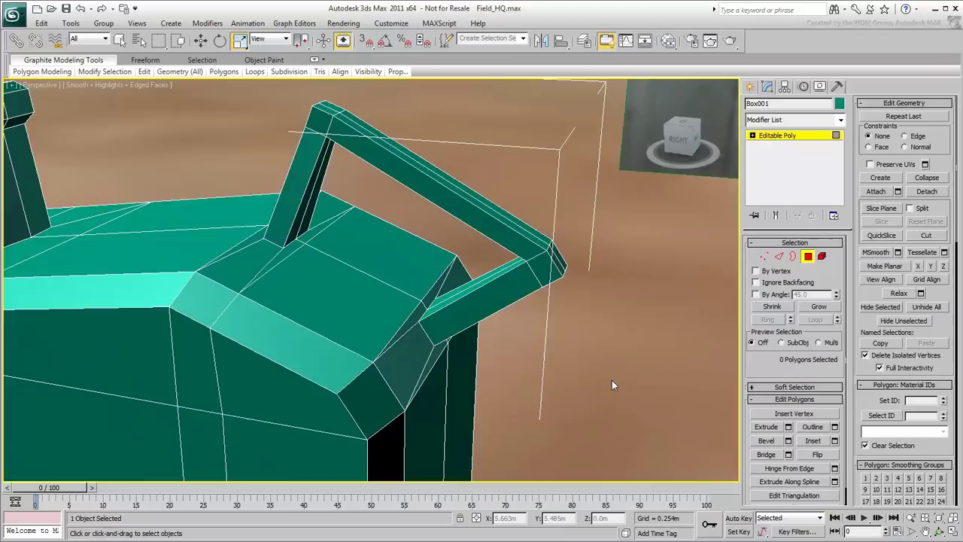
pyautogui.keyDown('alt'); pyautogui.moveTo(594, 396); pyautogui.dragTo(634, 410, button='middle'); pyautogui.keyUp('alt')
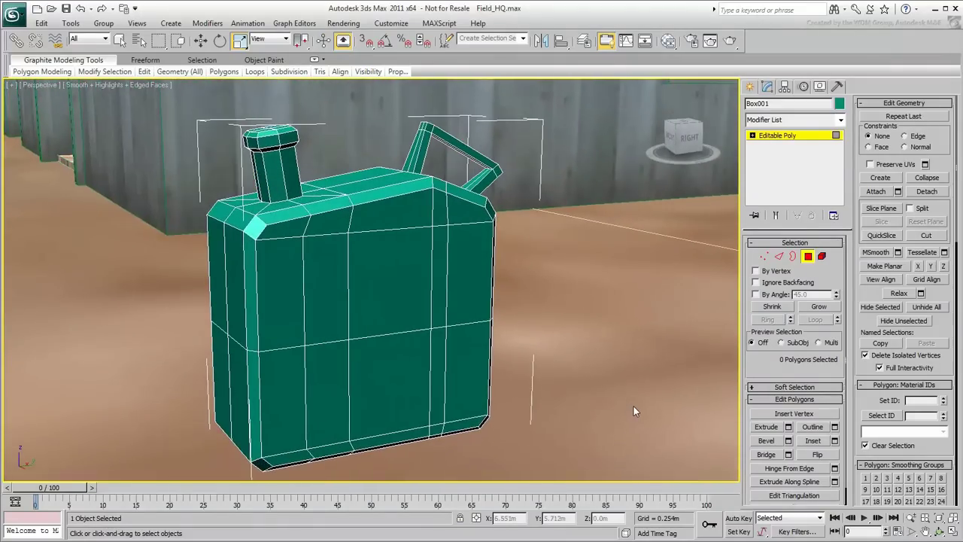
# Step: Add a TurboSmooth modifier to Box001 with Iterations set to 2
pyautogui.click(807, 257)
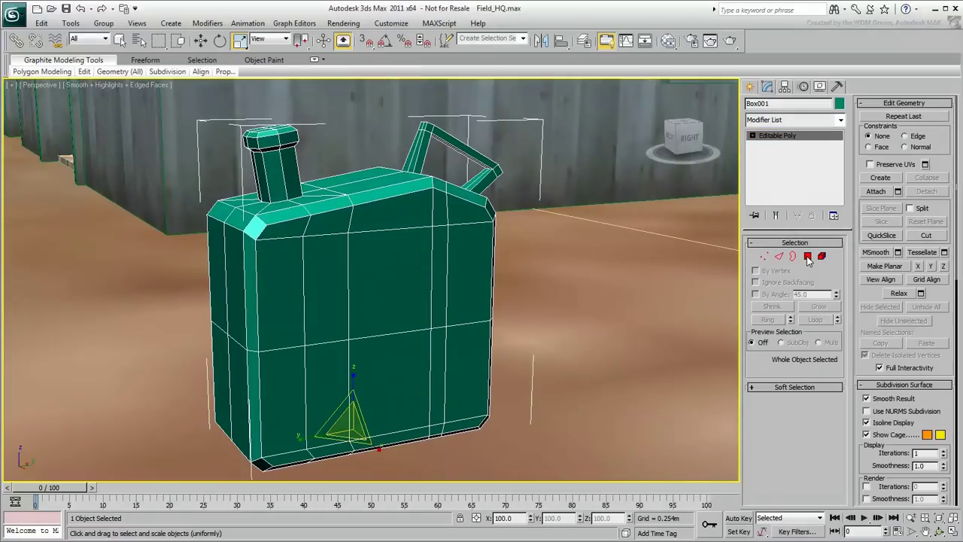
pyautogui.click(842, 122)
pyautogui.moveTo(841, 147); pyautogui.dragTo(841, 376)
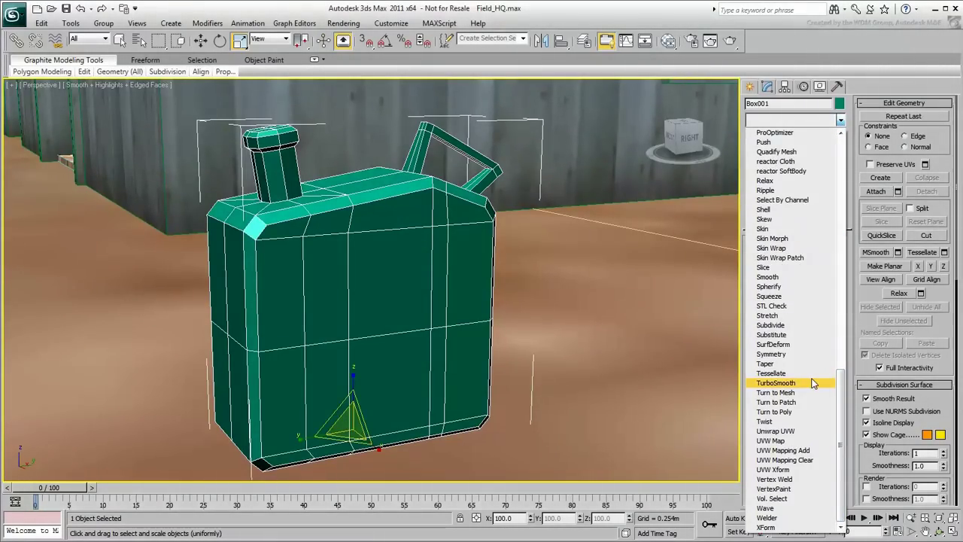
pyautogui.click(813, 383)
pyautogui.doubleClick(812, 262)
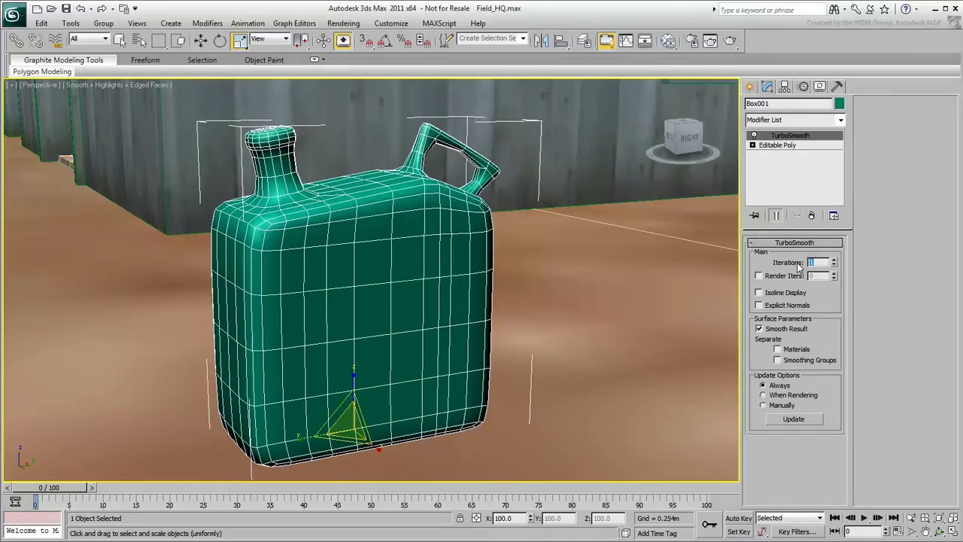
pyautogui.write('2')
pyautogui.press('Return')
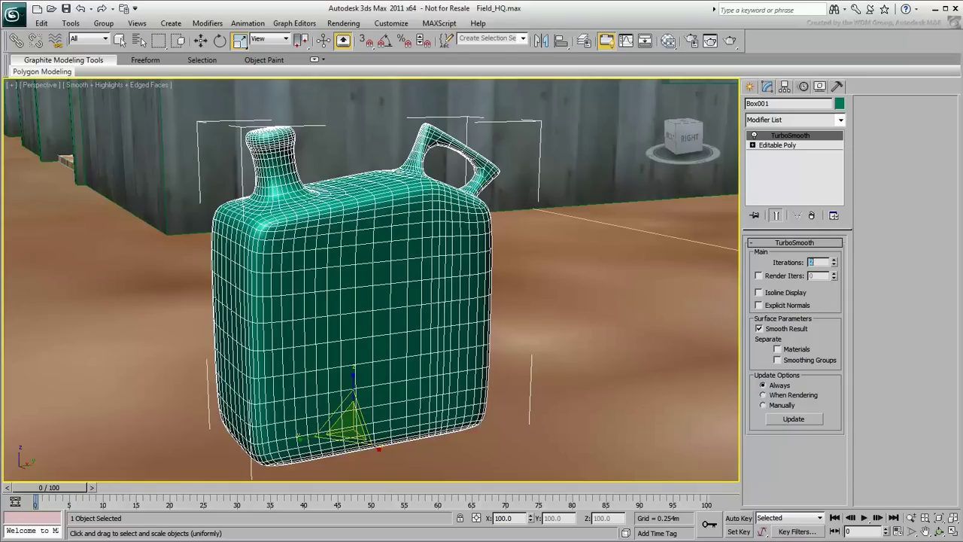
# Step: On the Editable Poly, add SwiftLoop support loops at the spout's base, top and upright handle arm
pyautogui.click(782, 145)
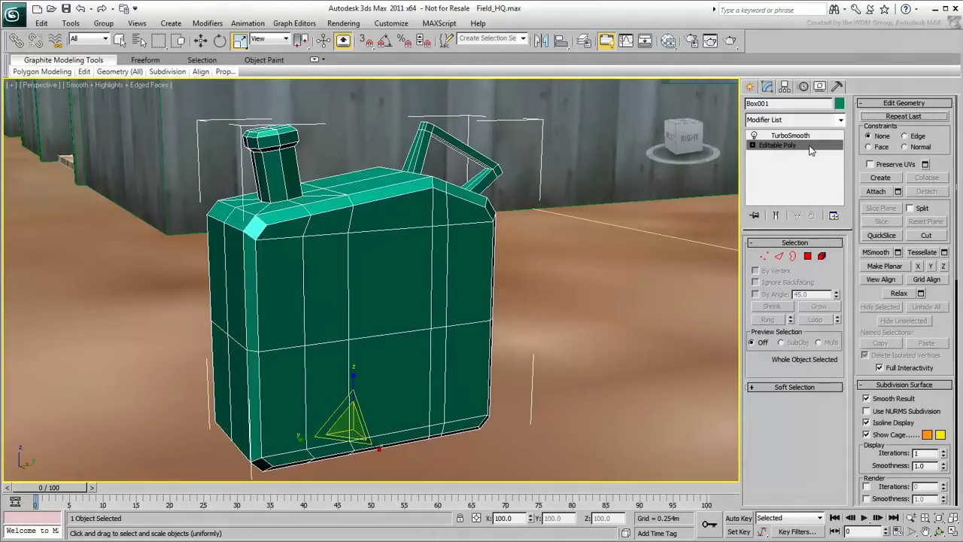
pyautogui.click(780, 256)
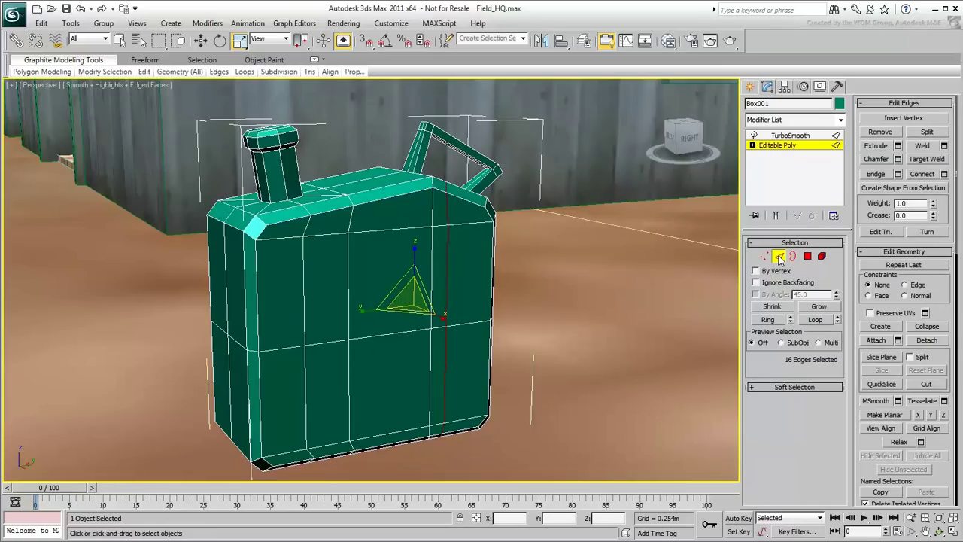
pyautogui.click(315, 59)
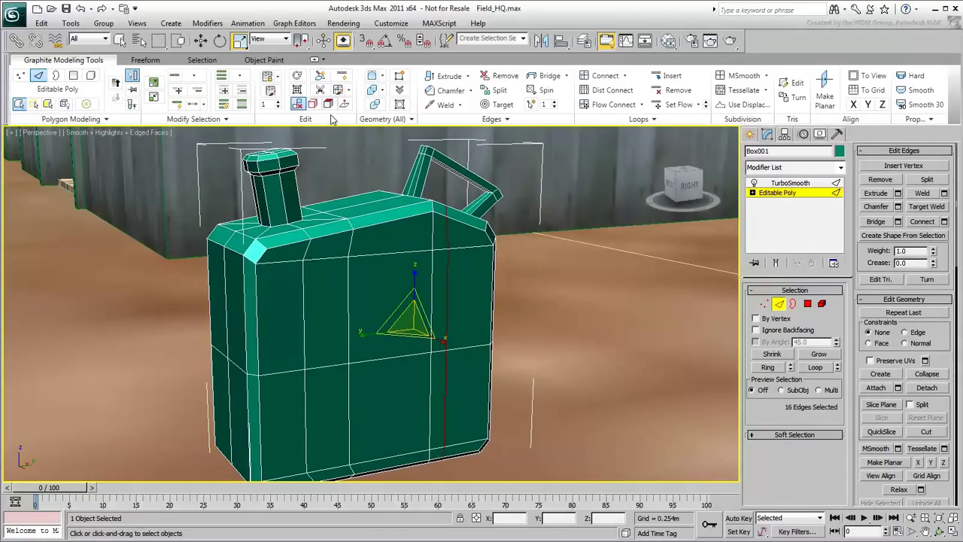
pyautogui.click(342, 83)
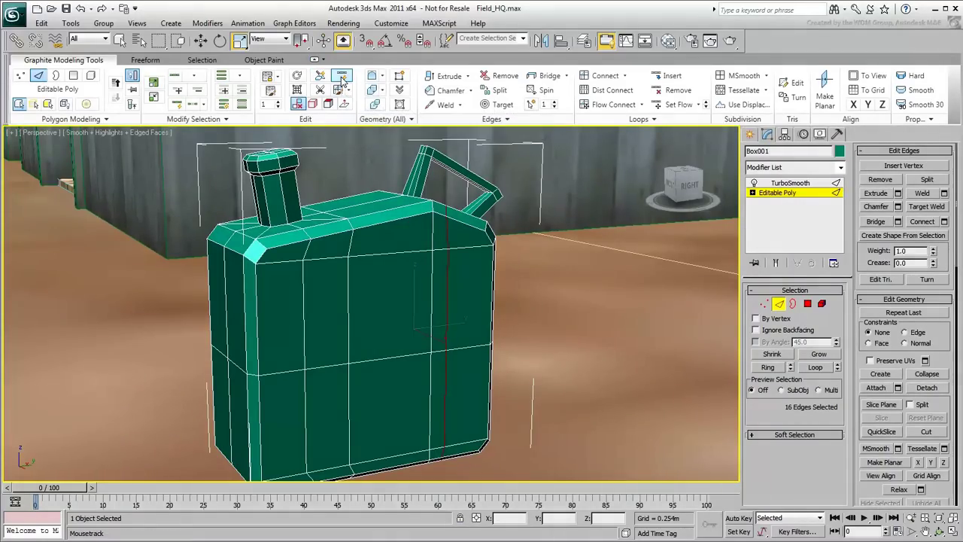
pyautogui.scroll(8, 323, 155)
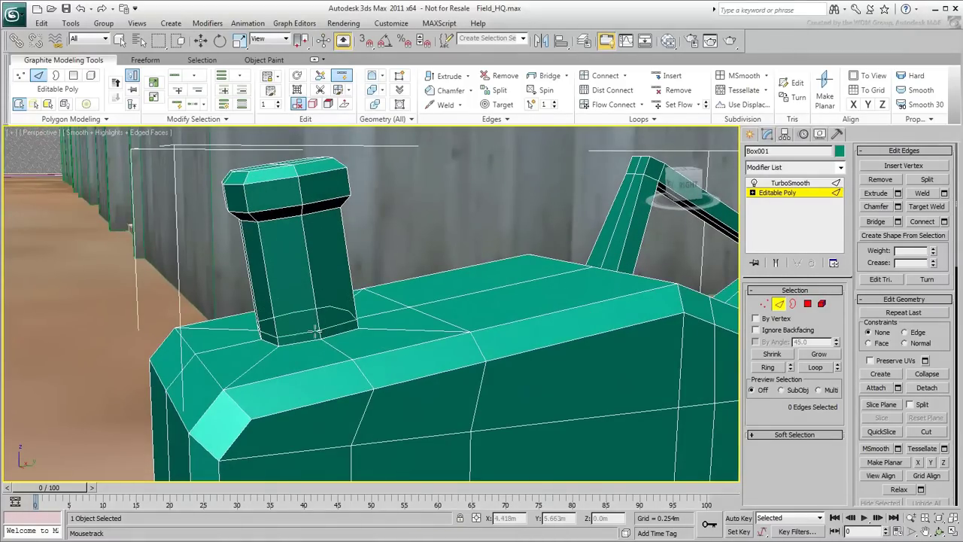
pyautogui.click(317, 333)
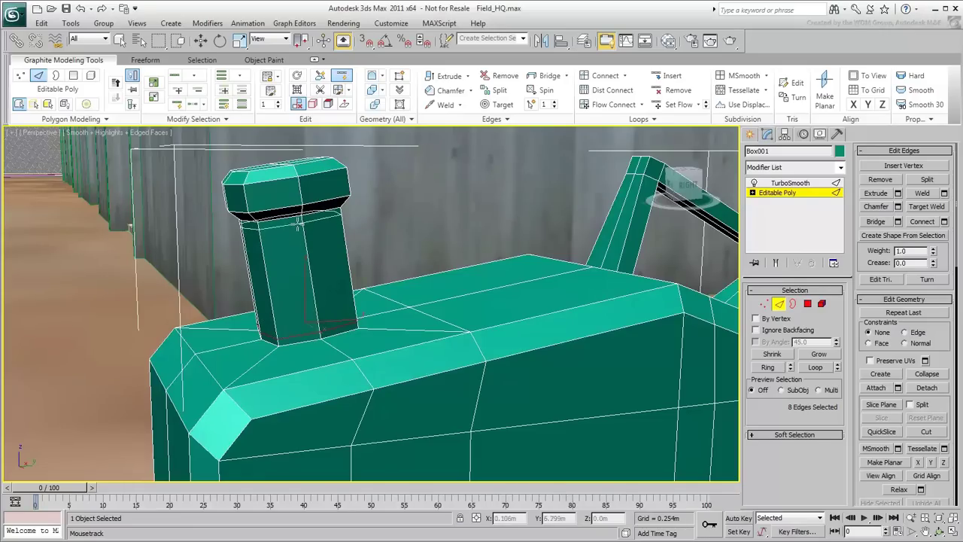
pyautogui.click(297, 222)
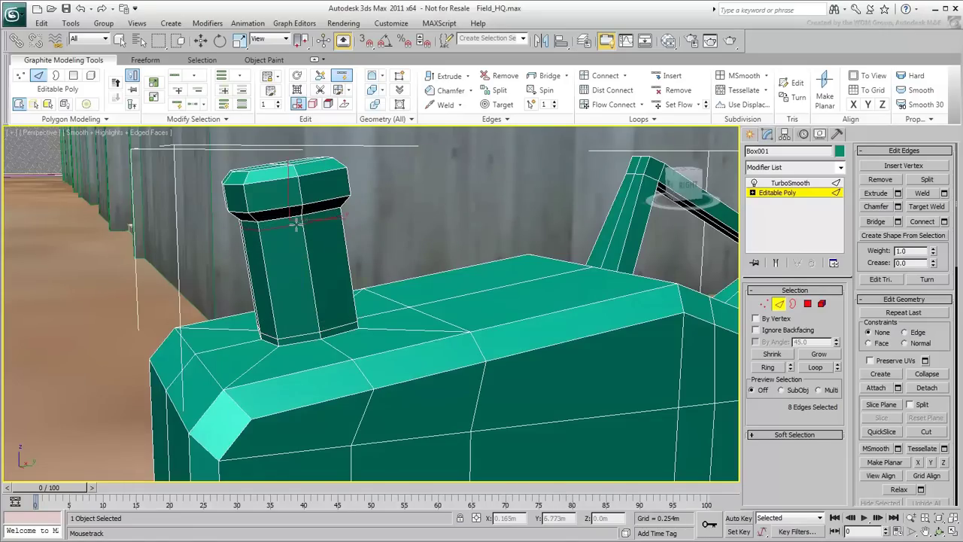
pyautogui.keyDown('alt'); pyautogui.moveTo(587, 199); pyautogui.dragTo(271, 219, button='middle'); pyautogui.keyUp('alt')
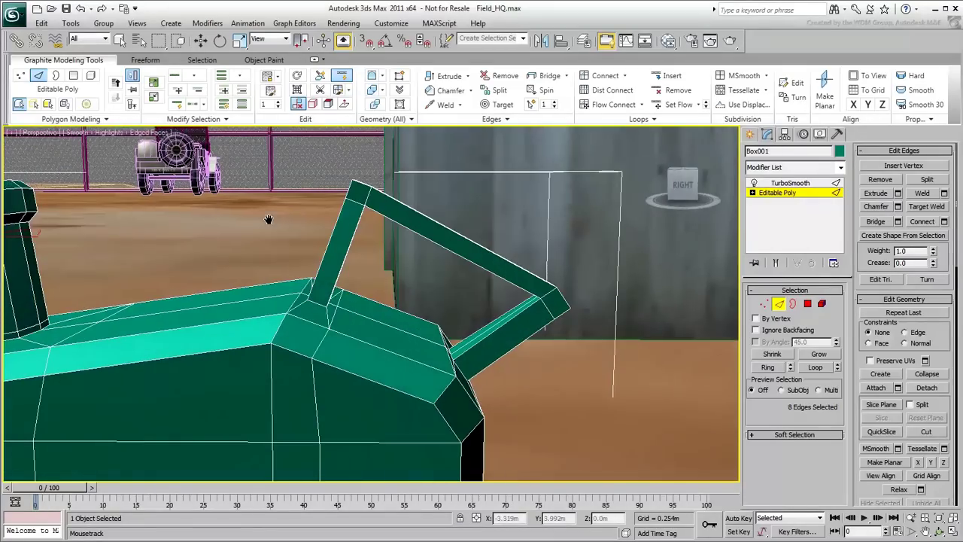
pyautogui.click(348, 219)
# Step: Return to the TurboSmooth result and turn off Edged Faces display with F4
pyautogui.press('w')
pyautogui.scroll(-5, 526, 301)
pyautogui.click(315, 60)
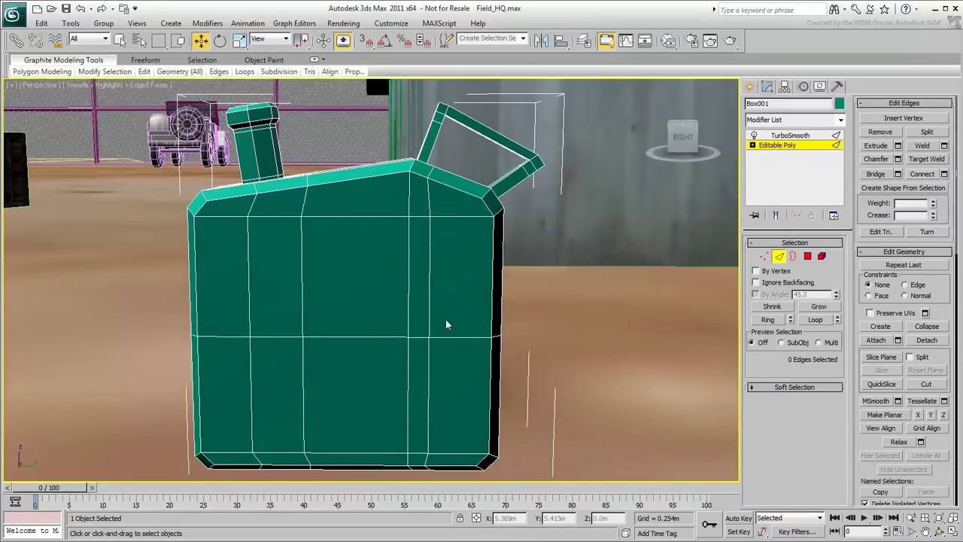
pyautogui.keyDown('alt'); pyautogui.moveTo(431, 372); pyautogui.dragTo(489, 370, button='middle'); pyautogui.keyUp('alt')
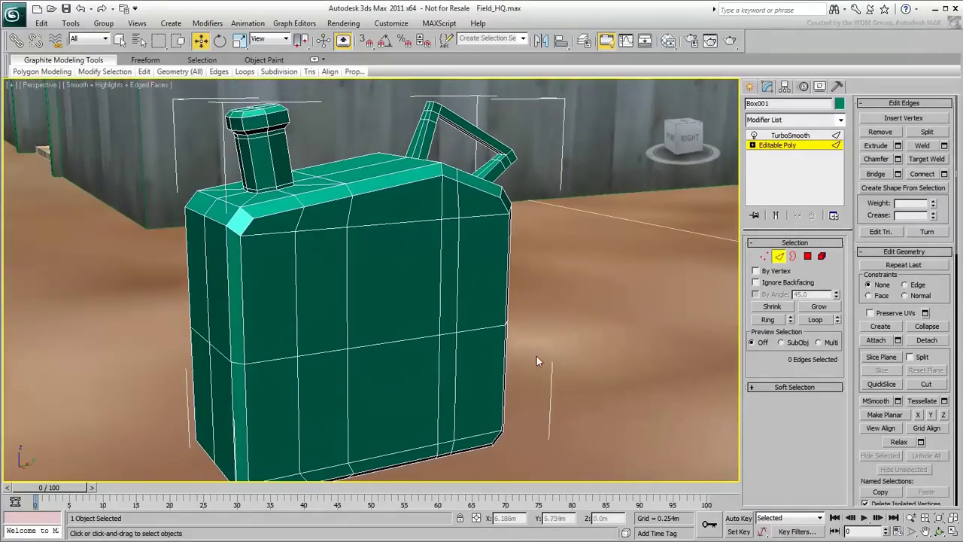
pyautogui.click(812, 139)
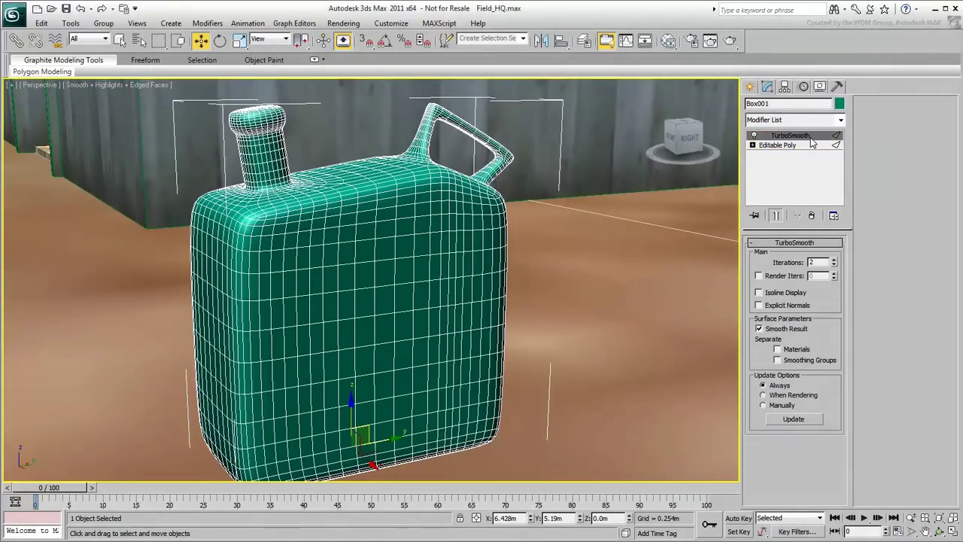
pyautogui.press('F4')
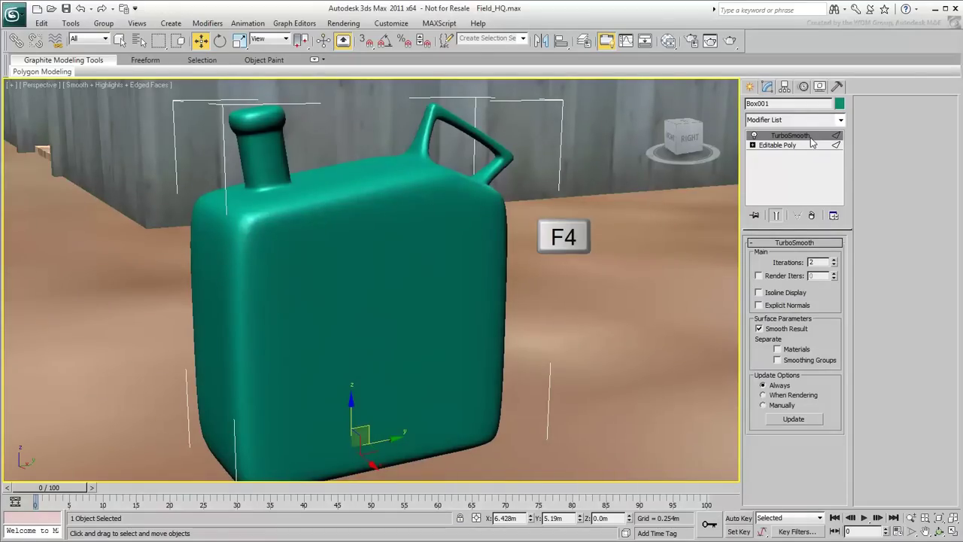